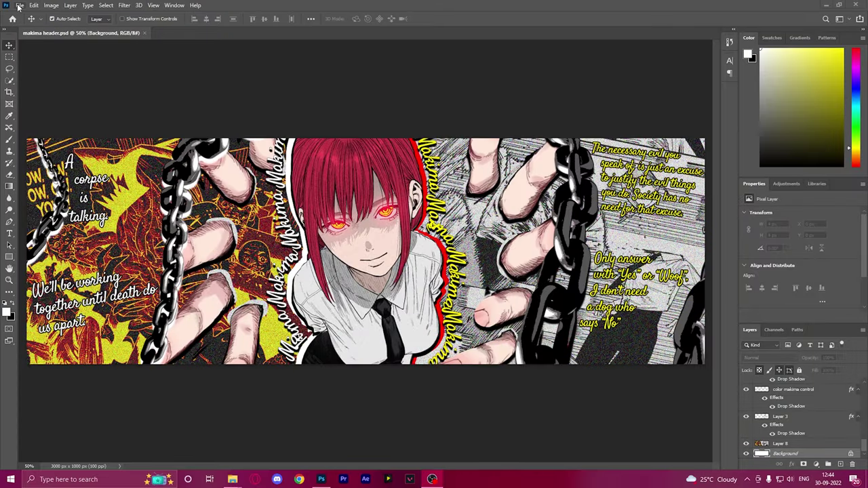
Create a new 3000 x 1000 px document at 100 pixels/inch in RGB Color with a white background.
left_click(19, 5)
left_click(27, 15)
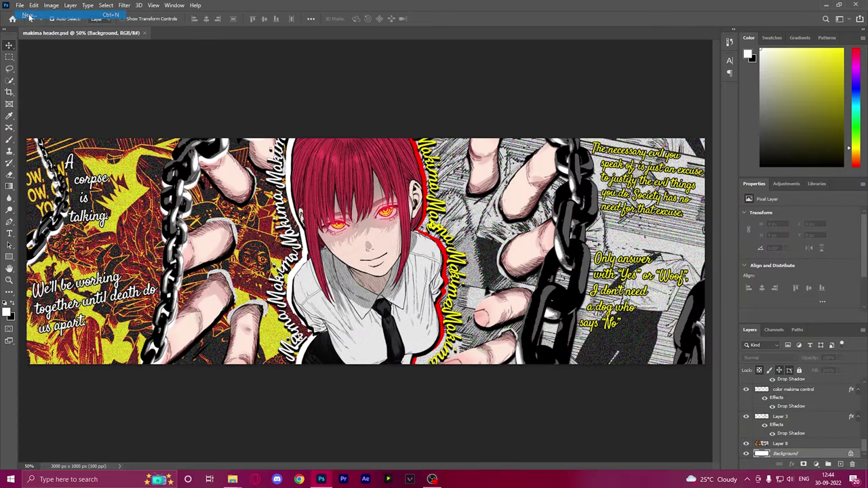
left_click(337, 177)
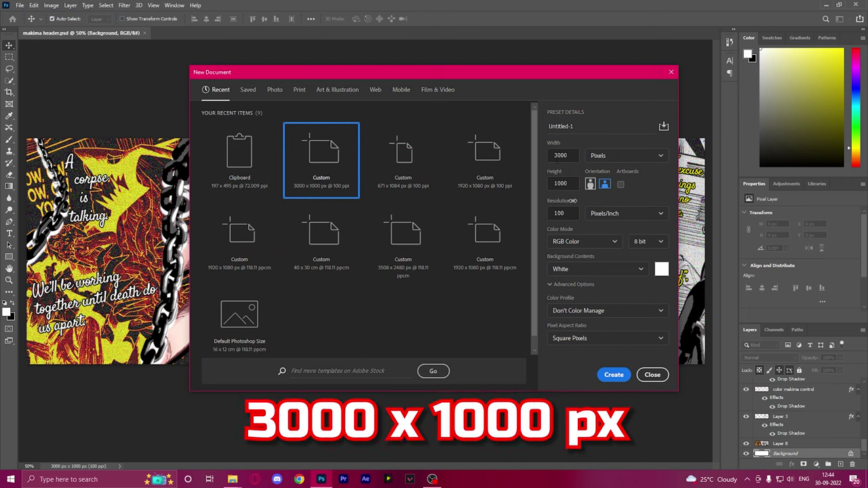
left_click(618, 375)
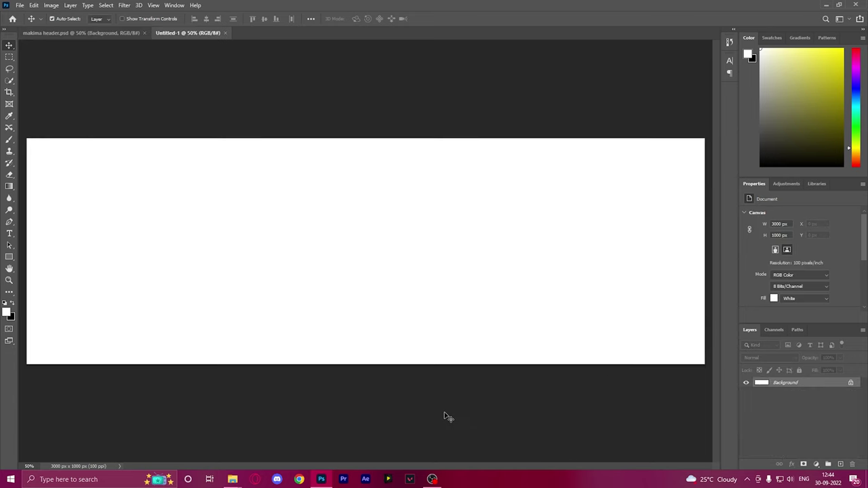
Place the makima image in the blank banner, scaled to about 70.5% near the centre and aligned with the canvas's upper edge.
mouse_move(233, 480)
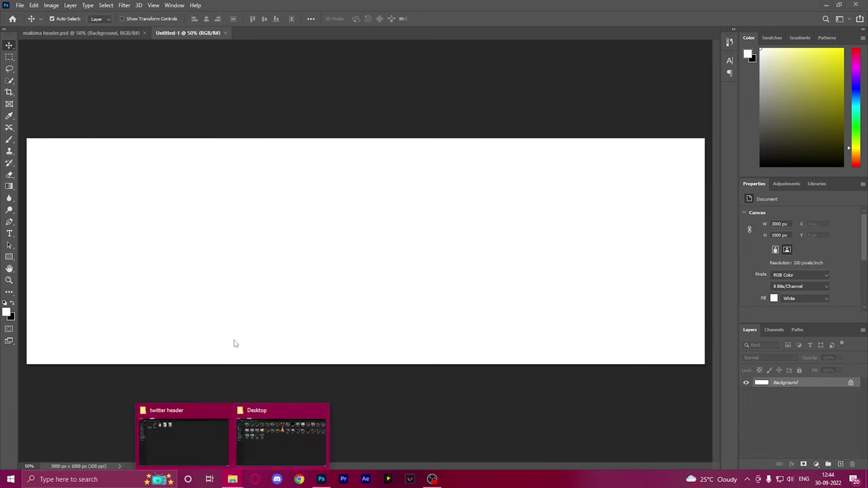
left_click(214, 439)
left_click_drag(201, 67, 405, 288)
left_click_drag(445, 365, 453, 377)
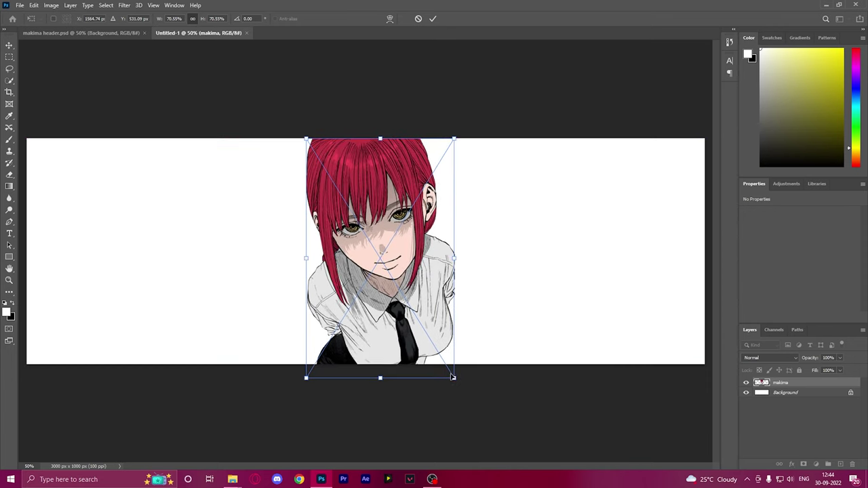
mouse_move(418, 325)
left_mouse_down()
mouse_move(421, 303)
mouse_move(418, 324)
left_mouse_up()
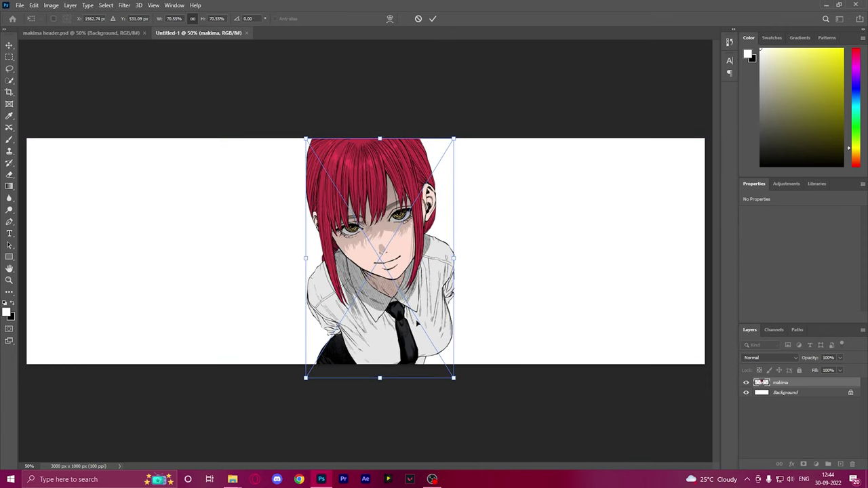
key("Return")
scroll(421, 327, "down", 2)
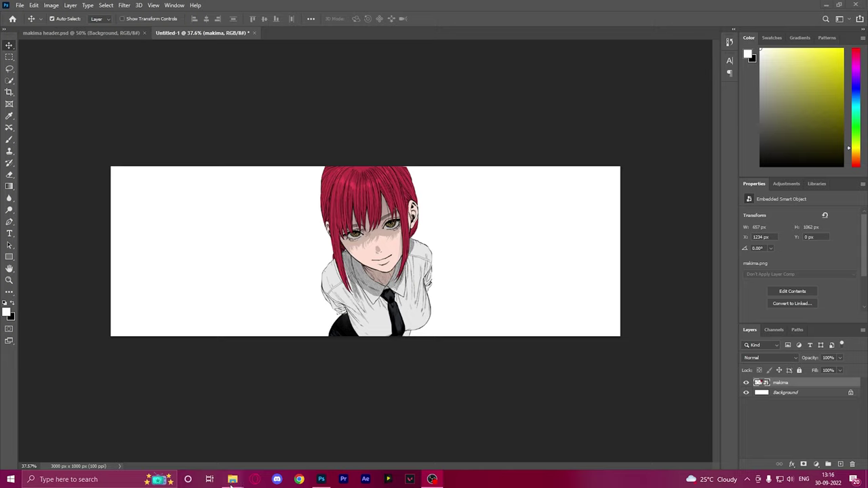
Open color makima control.jpg from the twitter header folder as a separate document.
mouse_move(233, 479)
left_click(242, 453)
left_click_drag(200, 68, 260, 242)
left_click_drag(303, 52, 306, 36)
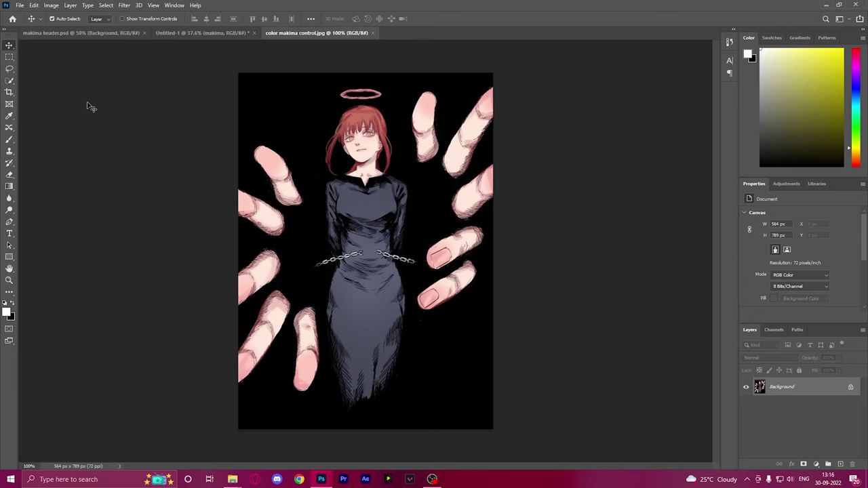
Quick-select the five fingers on the artwork's left side, copy them to a new layer, and check the cutout without the background.
left_click(10, 80)
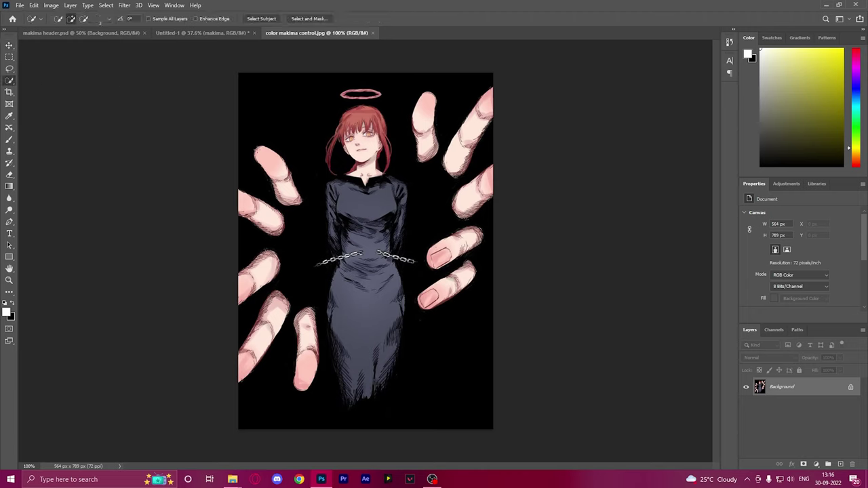
left_click(270, 166)
left_click(241, 201)
left_click(261, 264)
left_click(241, 287)
left_click(254, 347)
key("ctrl+c")
key("ctrl+v")
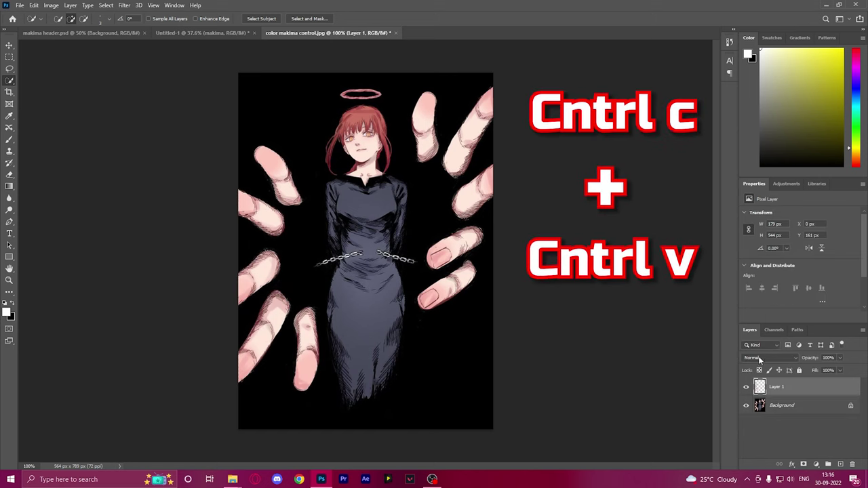
left_click(747, 405)
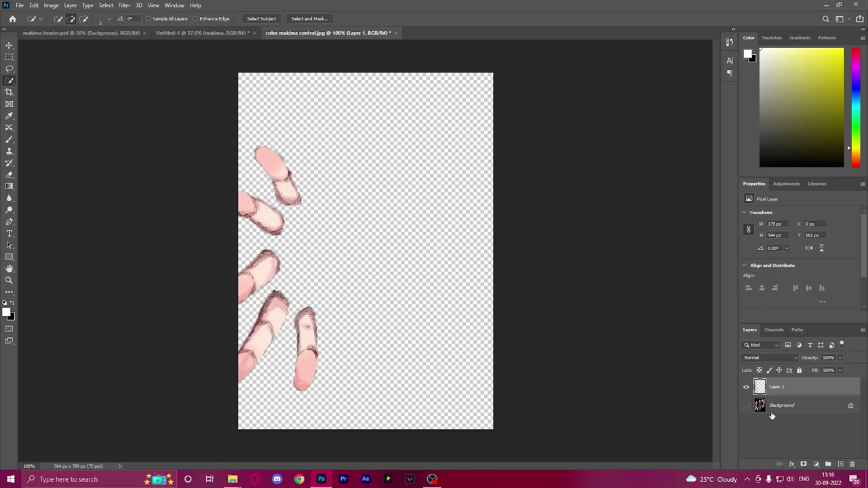
left_click(747, 406)
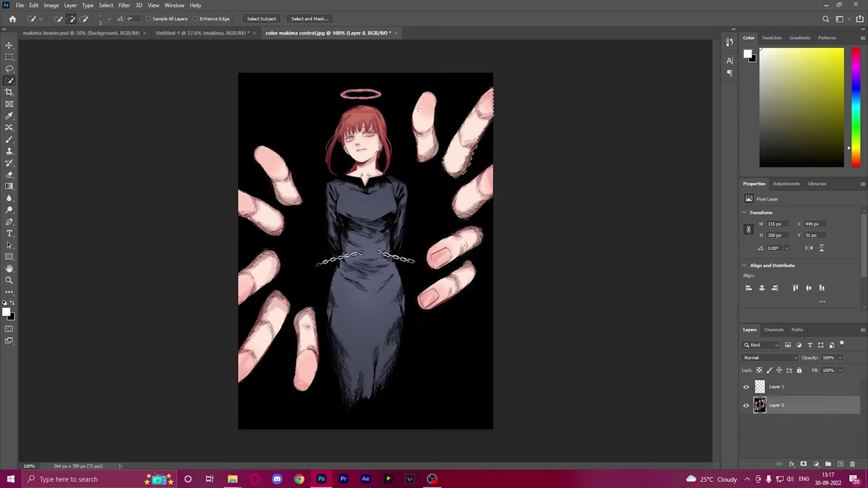
Quick-select the five fingers on the artwork's right side, trim the selection edges, and copy them to a new layer.
left_click_drag(425, 139, 426, 108)
left_click_drag(462, 196, 483, 182)
key("z")
key("w")
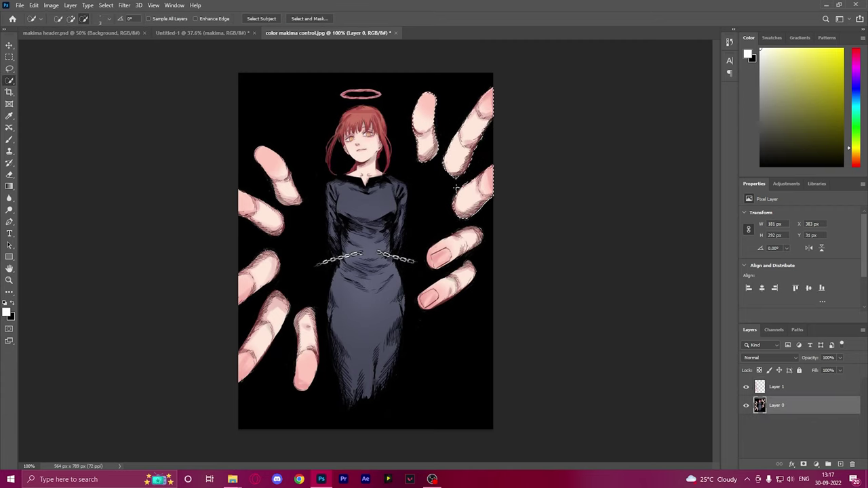
mouse_move(470, 239)
left_mouse_down()
mouse_move(439, 256)
mouse_move(435, 281)
left_mouse_up()
left_click(405, 279)
left_click(417, 303, "alt")
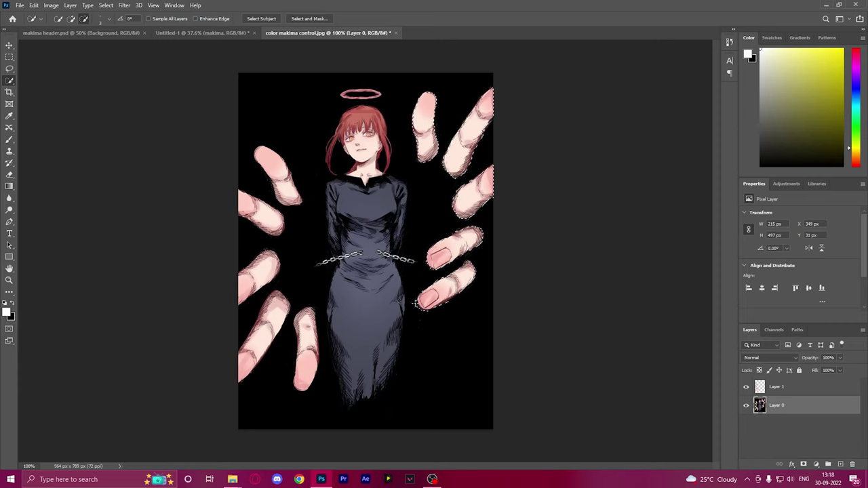
left_click(416, 304, "alt")
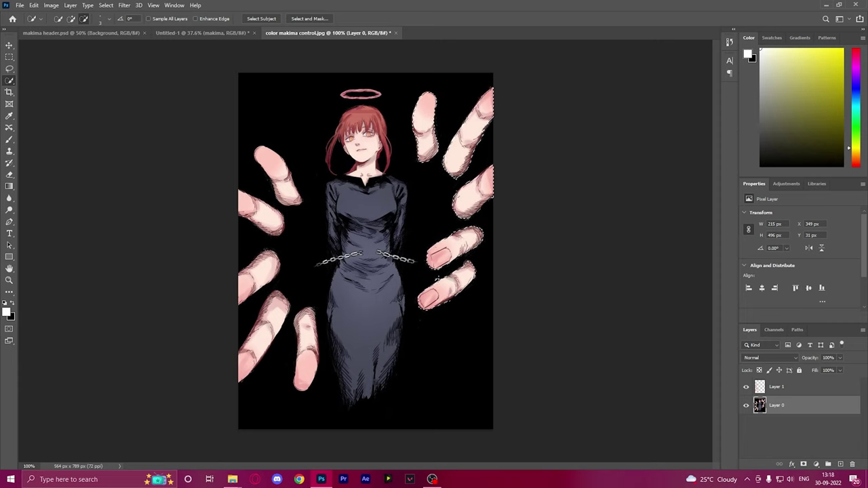
key("ctrl+c")
key("ctrl+v")
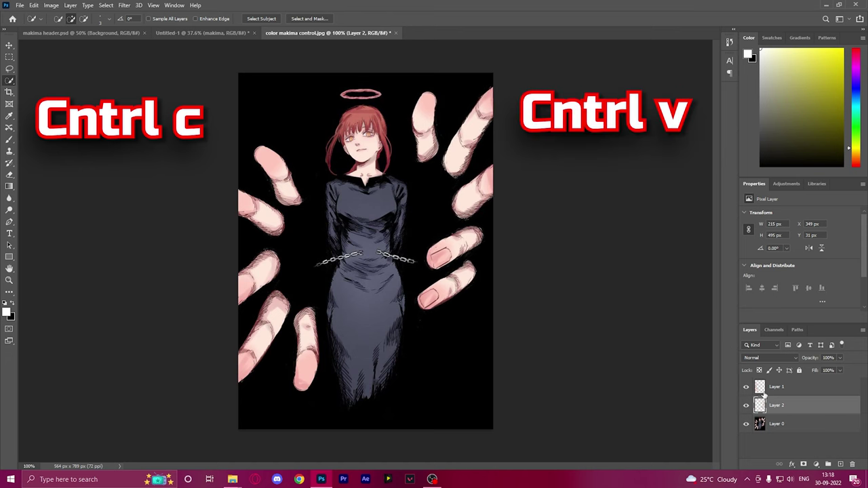
Hide the original artwork layer and transfer both finger cutout layers into the Untitled-1 banner.
left_click(746, 424)
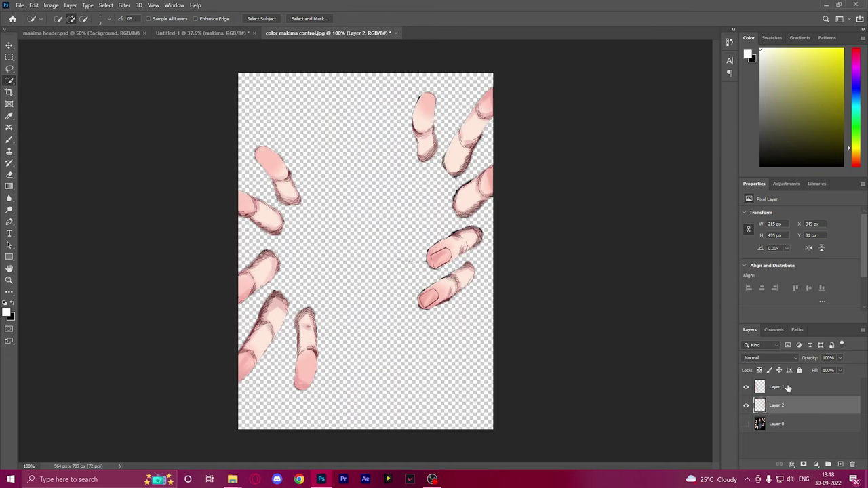
left_click(785, 392, "shift")
left_click_drag(804, 392, 376, 282)
Enlarge the right-hand fingers to about 391 x 1067 px and position them to the right of the character.
left_click(787, 395)
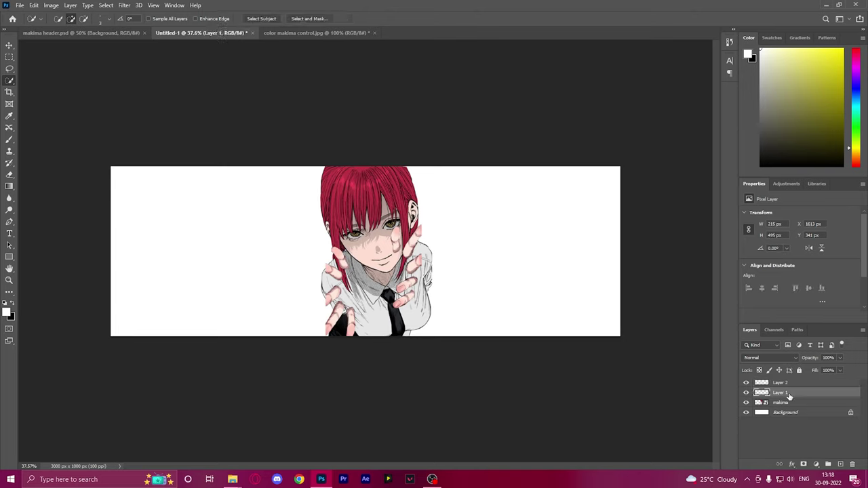
key("ctrl+t")
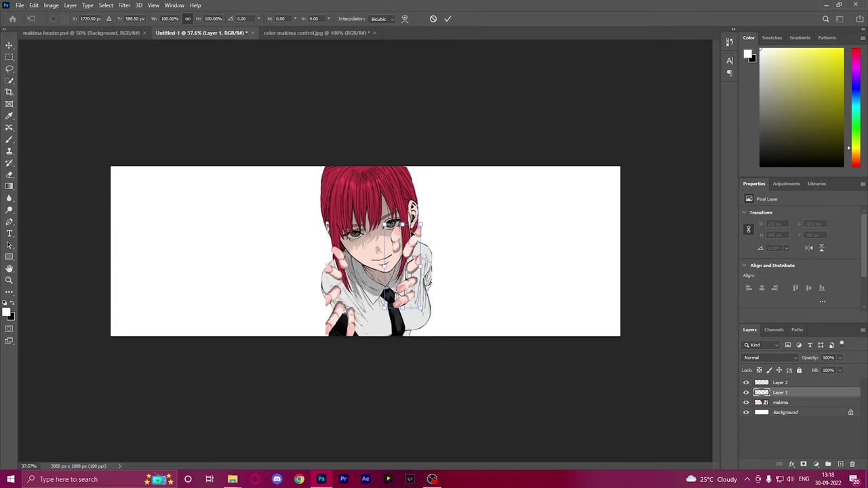
left_click_drag(421, 223, 525, 186)
left_click_drag(401, 256, 452, 260)
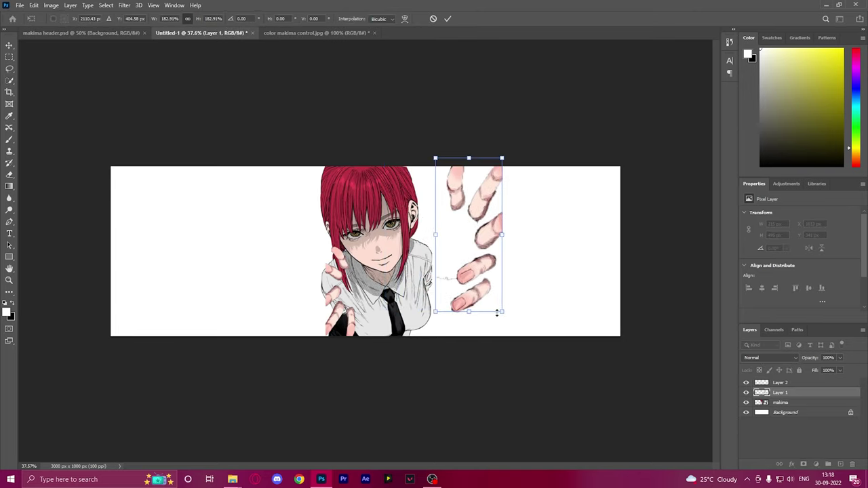
left_click_drag(503, 312, 516, 339)
left_click_drag(448, 303, 448, 294)
key("Return")
Erase the leftover black fringes around the right-hand fingers with a small eraser brush.
key("e")
scroll(448, 299, "up", 5)
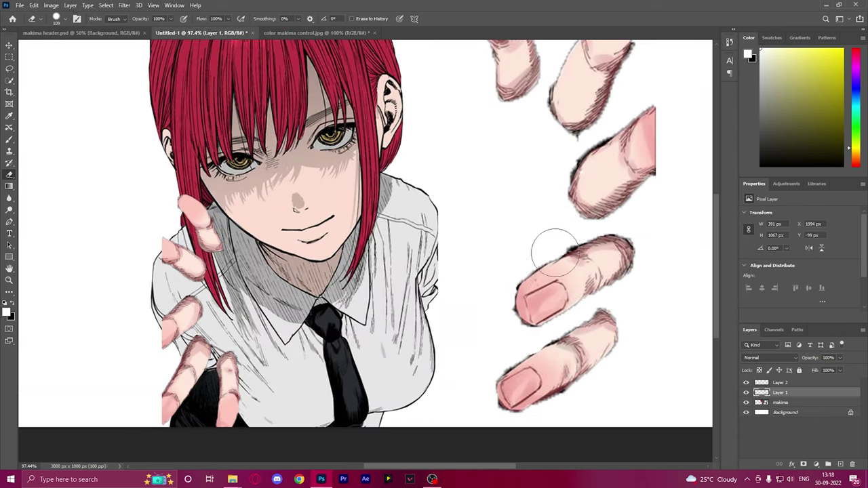
right_click(451, 228, "alt")
left_click_drag(577, 245, 568, 250)
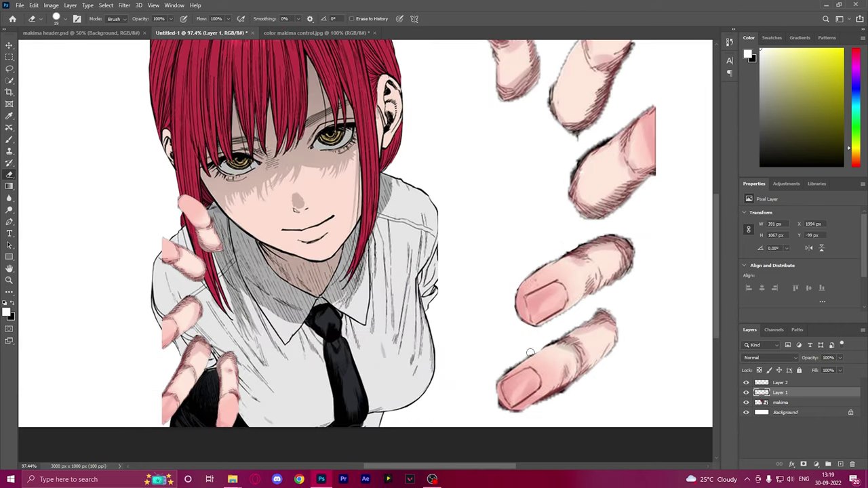
left_click_drag(504, 371, 563, 335)
left_click_drag(569, 395, 541, 406)
scroll(618, 315, "down", 5)
scroll(542, 205, "up", 6)
mouse_move(560, 243)
left_mouse_down()
mouse_move(562, 220)
mouse_move(600, 196)
left_mouse_up()
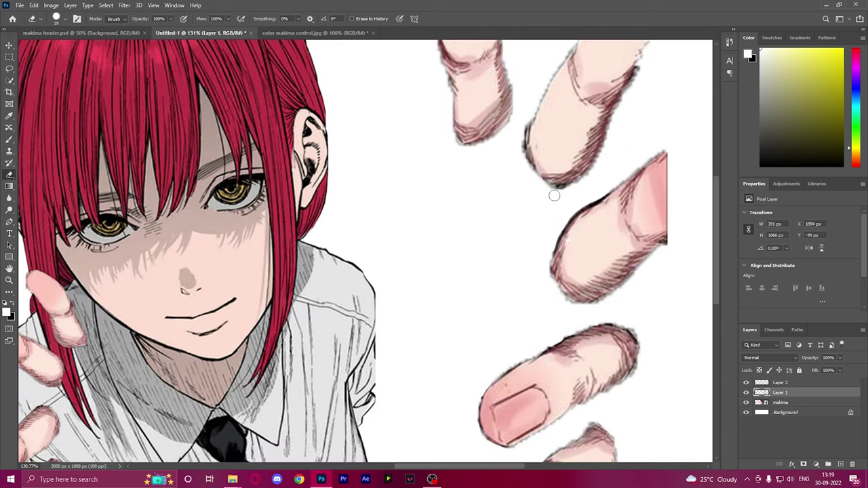
Enlarge the right-hand fingers to about 448 x 1213 px and move them closer to the character.
scroll(555, 195, "down", 6)
key("ctrl+t")
left_click_drag(527, 337, 540, 365)
left_click_drag(546, 360, 510, 369)
key("ctrl+z")
left_click_drag(471, 240, 446, 230)
key("Return")
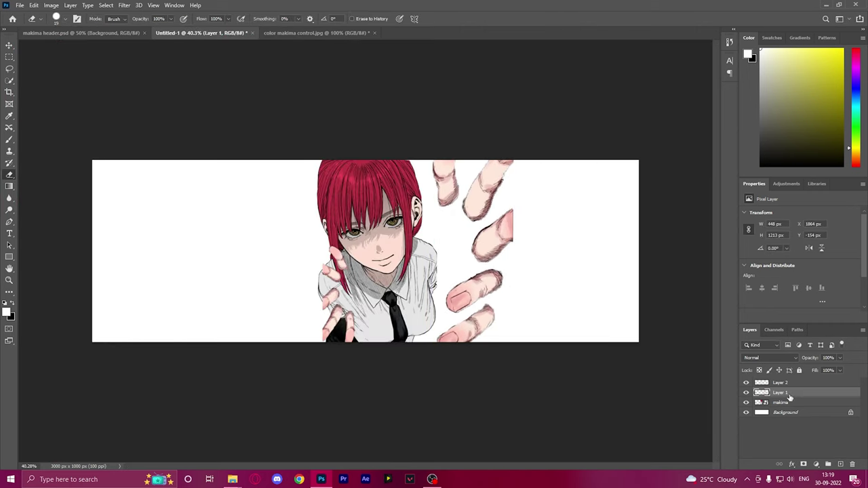
Place both finger layers beneath the makima layer, and enlarge, tilt and position the left-hand fingers to the left of the character.
left_click(789, 383, "shift")
left_click_drag(789, 387, 790, 407)
left_click(780, 393)
key("ctrl+t")
left_click_drag(363, 254, 284, 302)
left_click_drag(309, 195, 301, 194)
left_click_drag(332, 132, 341, 112)
left_click_drag(300, 299, 296, 311)
key("Return")
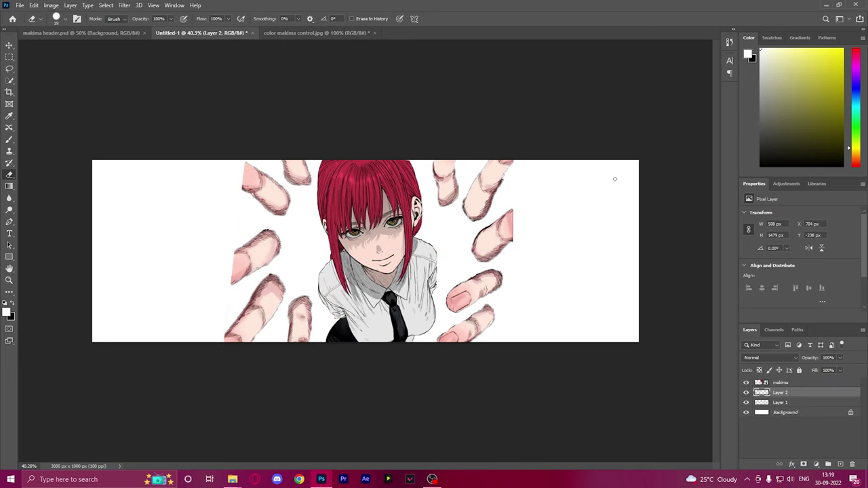
Rotate the right-hand fingers slightly and nudge the left-hand fingers closer to the character.
left_click(9, 45)
left_click(473, 206, "ctrl")
key("ctrl+t")
left_click_drag(529, 368, 521, 365)
key("Return")
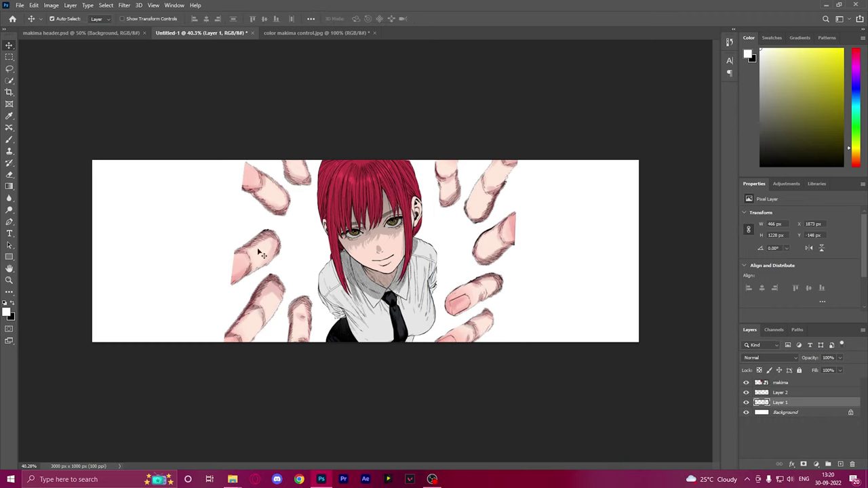
left_click_drag(250, 267, 258, 265)
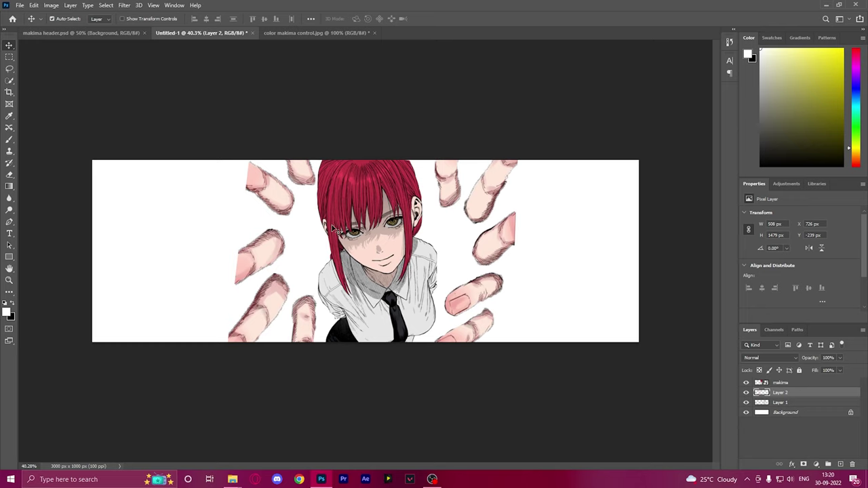
Show the original artwork layer in the source document again, and place Chain-PNG-High-Quality-Image in the banner beneath the makima layer.
left_click(346, 33)
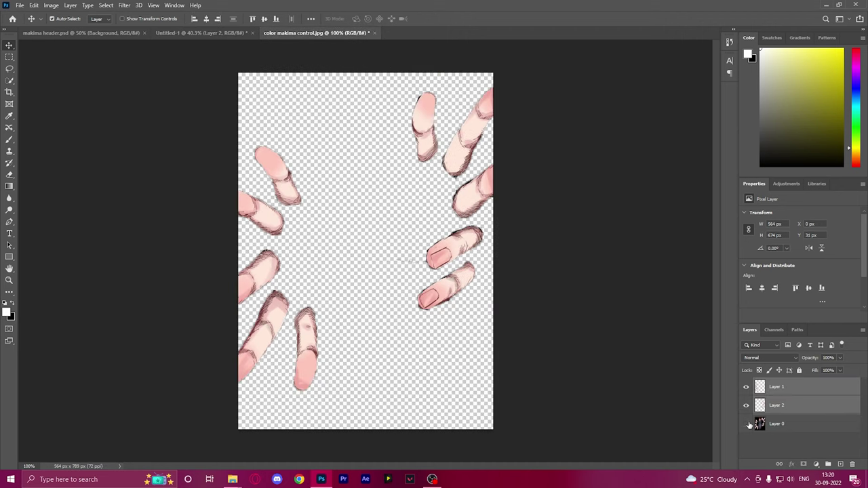
left_click(747, 424)
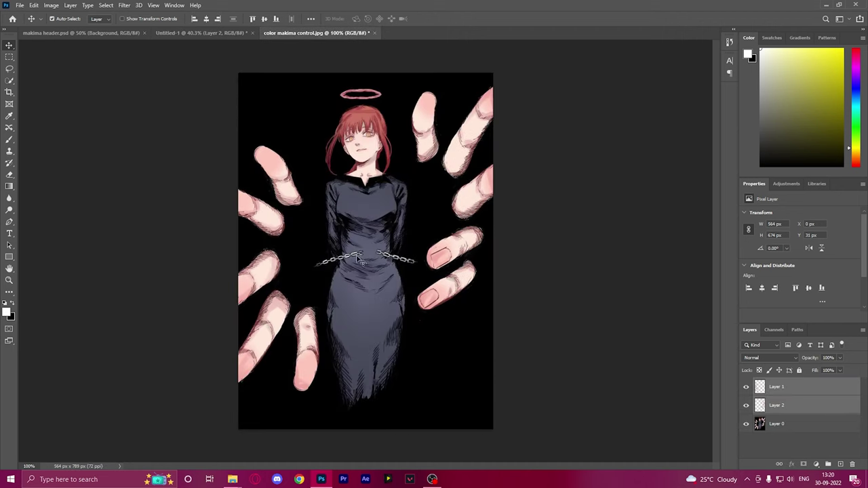
left_click(211, 34)
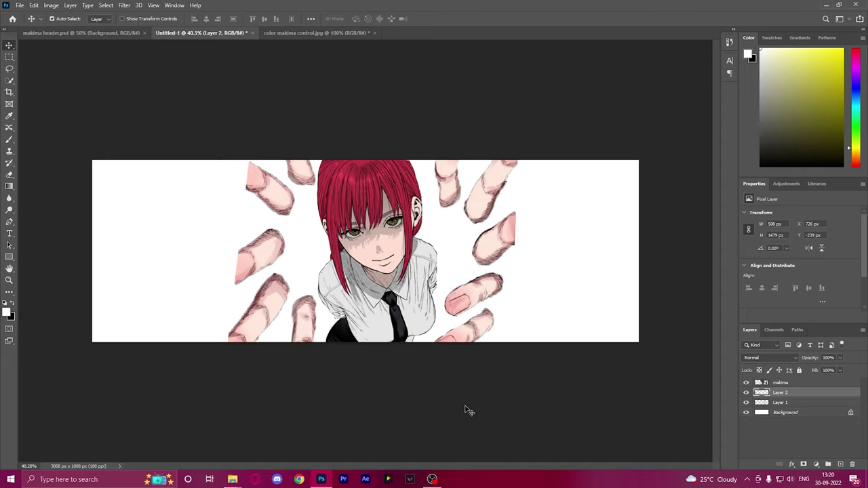
mouse_move(232, 478)
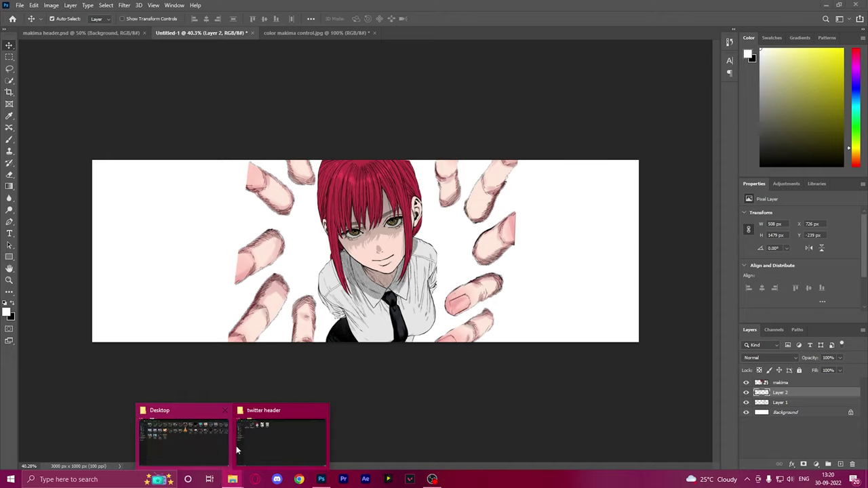
left_click(238, 448)
left_click(113, 88)
left_click_drag(112, 88, 327, 276)
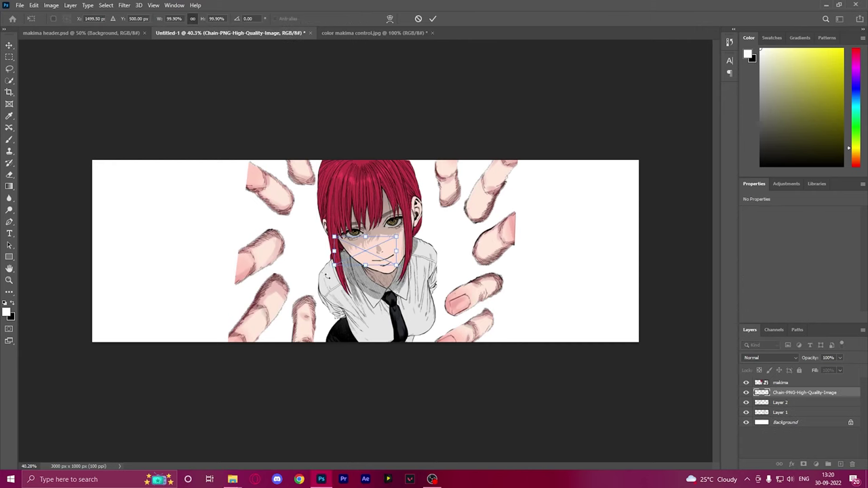
Enlarge the chain to about 435%, rotate it to about 102°, and position it over the left-hand fingers.
left_click_drag(400, 269, 359, 293)
left_click_drag(373, 322, 403, 329)
left_click_drag(312, 282, 245, 236)
left_click_drag(358, 303, 110, 213)
left_click_drag(188, 203, 230, 234)
left_click_drag(381, 216, 349, 125)
left_click_drag(190, 153, 231, 173)
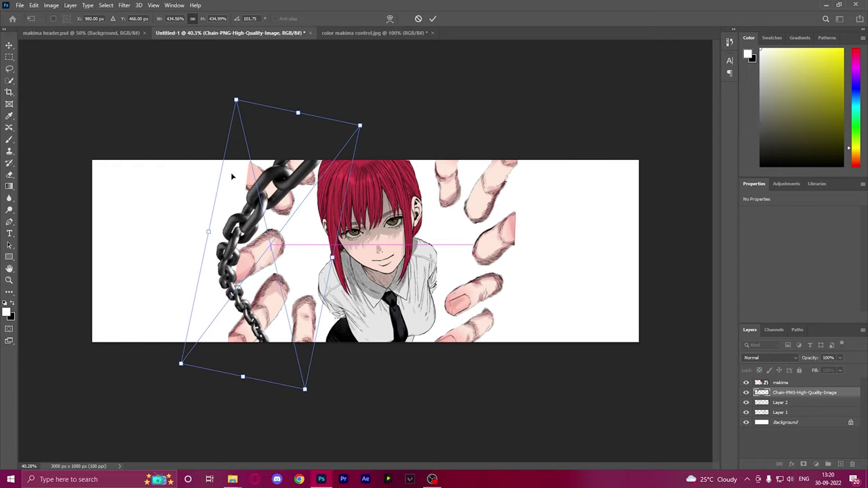
Rotate the chain to about 87° and shift it up so it crosses the banner's full height over the left-hand fingers.
left_click_drag(246, 239, 247, 228)
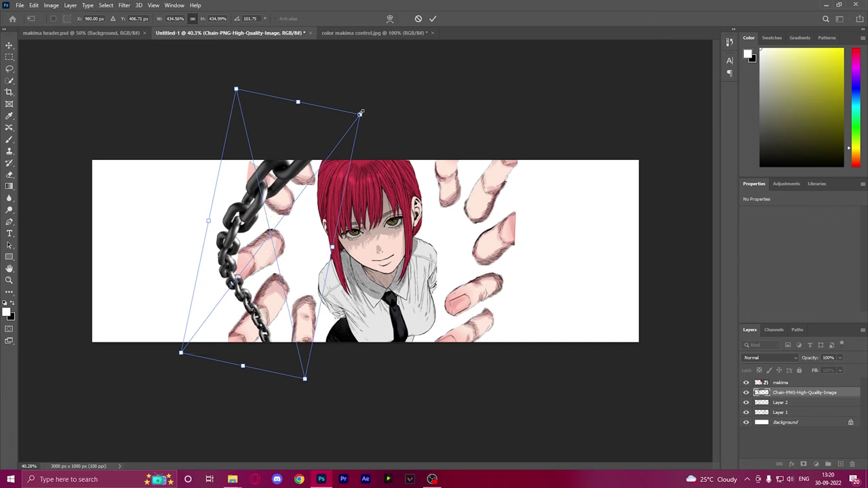
left_click_drag(360, 113, 364, 103)
mouse_move(330, 128)
left_mouse_down()
mouse_move(310, 111)
mouse_move(314, 120)
left_mouse_up()
left_click_drag(364, 104, 343, 84)
mouse_move(292, 125)
left_mouse_down()
mouse_move(299, 130)
mouse_move(296, 122)
left_mouse_up()
key("Return")
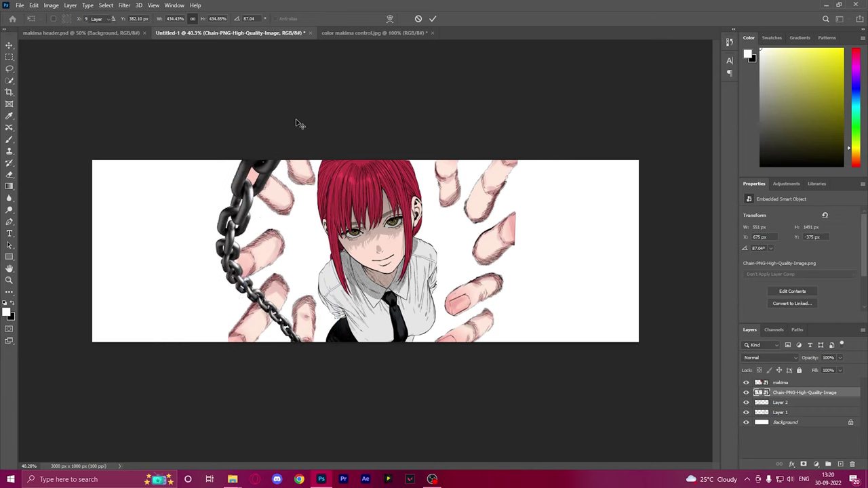
Nudge the chain slightly, then add a Posterize adjustment clipped to the chain layer and set its levels to 3.
mouse_move(238, 218)
left_mouse_down()
mouse_move(242, 198)
mouse_move(241, 223)
left_mouse_up()
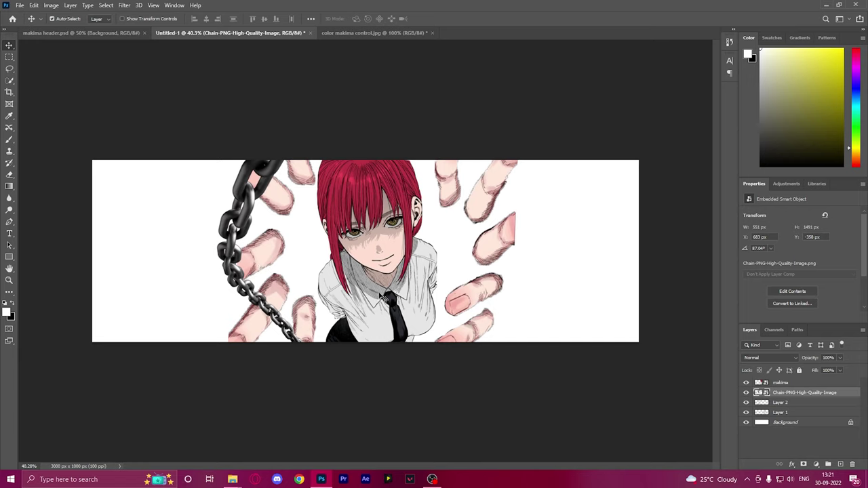
left_click(816, 465)
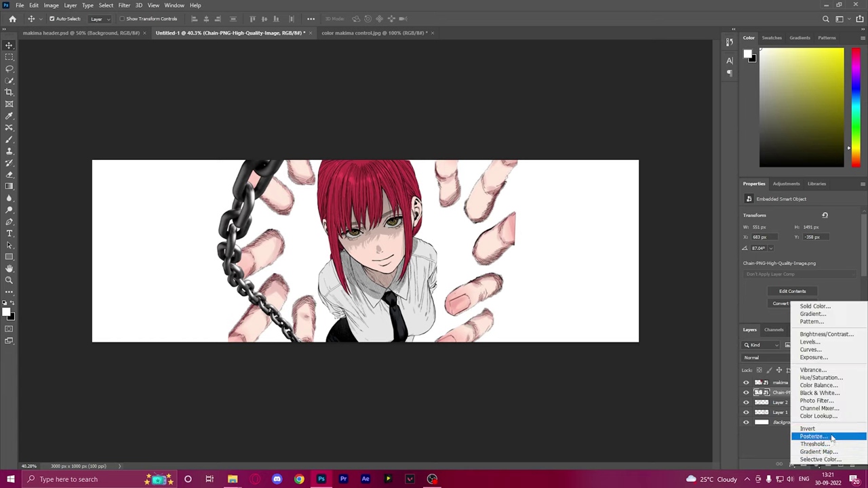
left_click(835, 439)
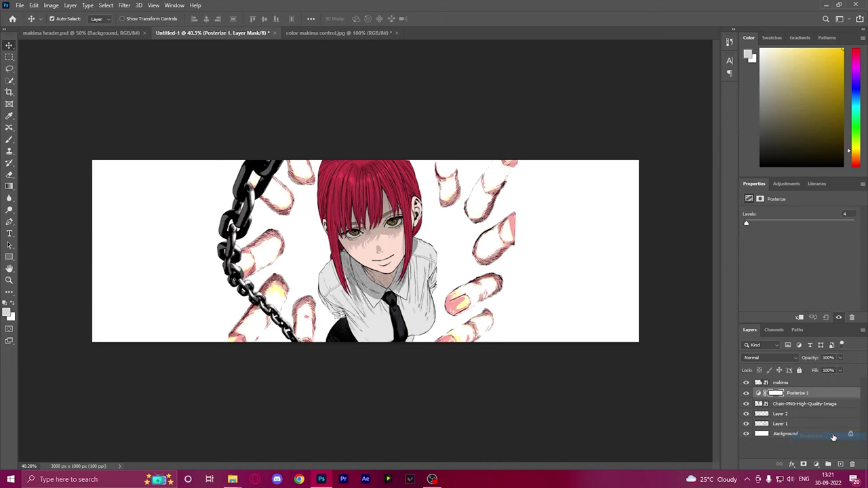
right_click(814, 397)
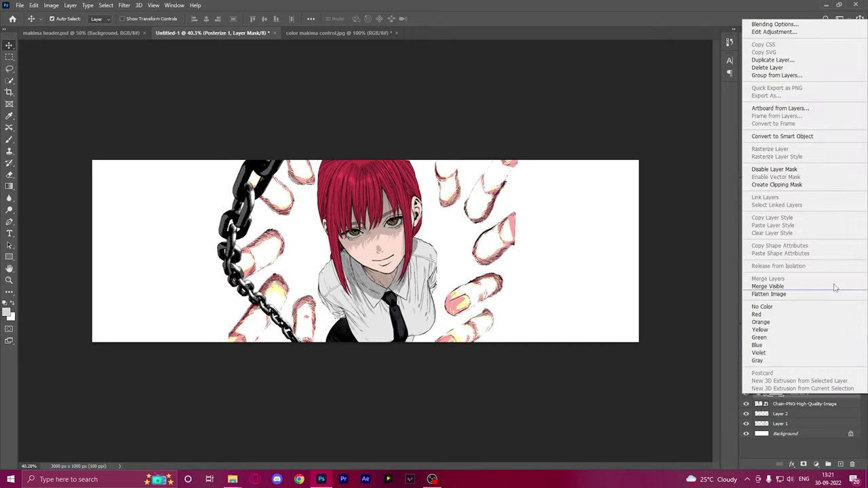
left_click(798, 184)
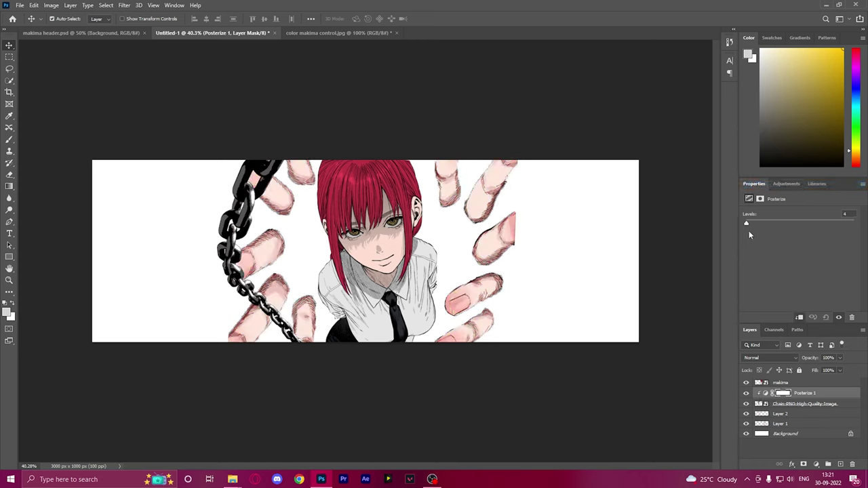
left_click_drag(747, 225, 747, 226)
key("Down")
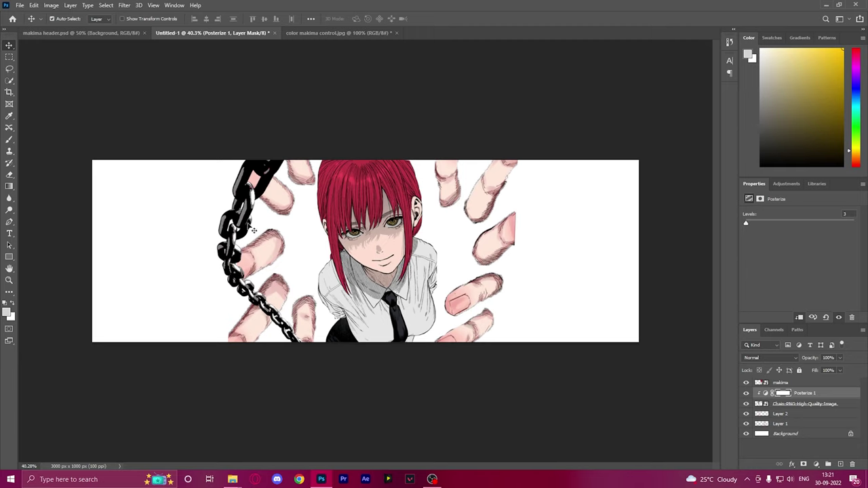
Merge the clipped Posterize adjustment with the chain layer into one pixel layer.
left_click(801, 394)
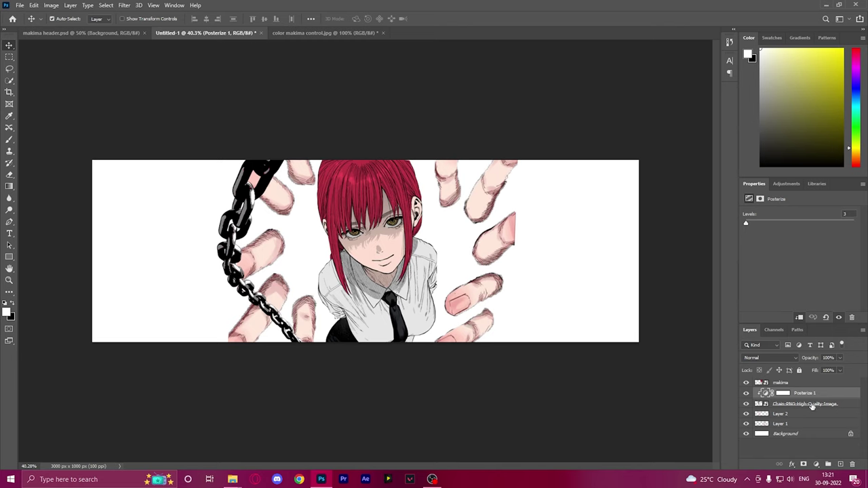
right_click(813, 405)
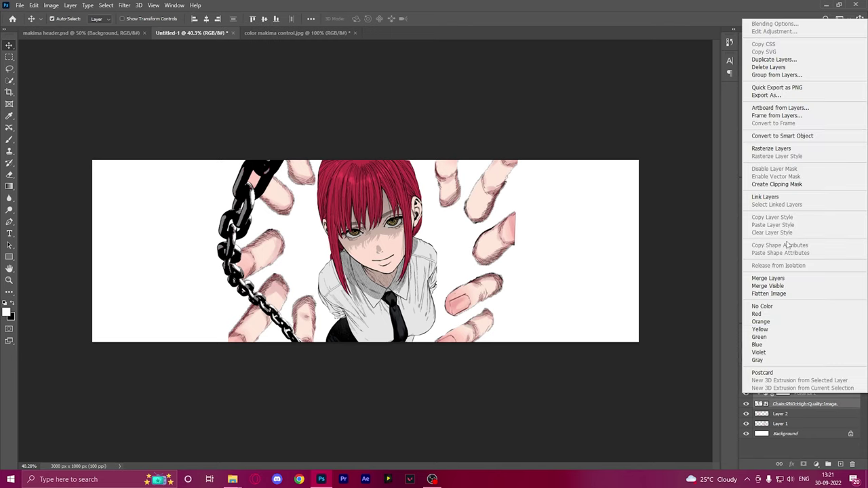
left_click(767, 278)
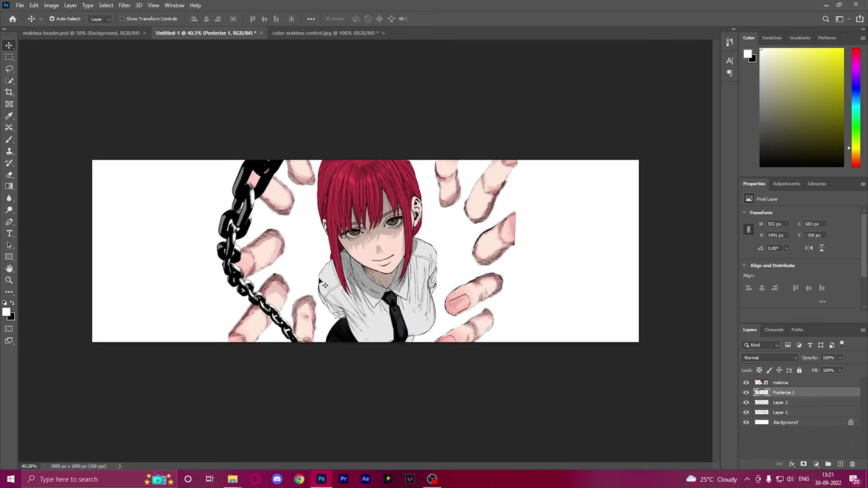
Duplicate the posterized chain, rotate the copy to about 162°, and position it over the right-hand fingers across the banner's height.
key("ctrl+c")
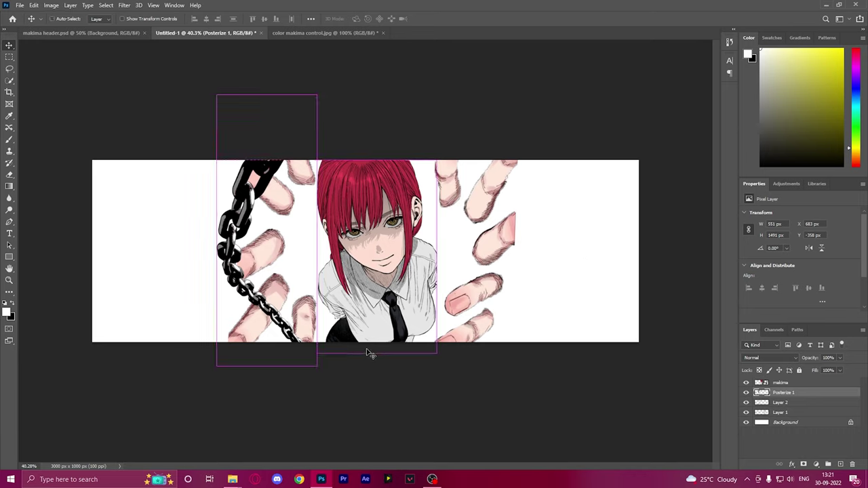
key("ctrl+v")
key("ctrl+t")
left_click_drag(359, 388, 556, 319)
left_click_drag(627, 369, 509, 102)
left_click_drag(553, 125, 485, 107)
left_click_drag(546, 346, 585, 322)
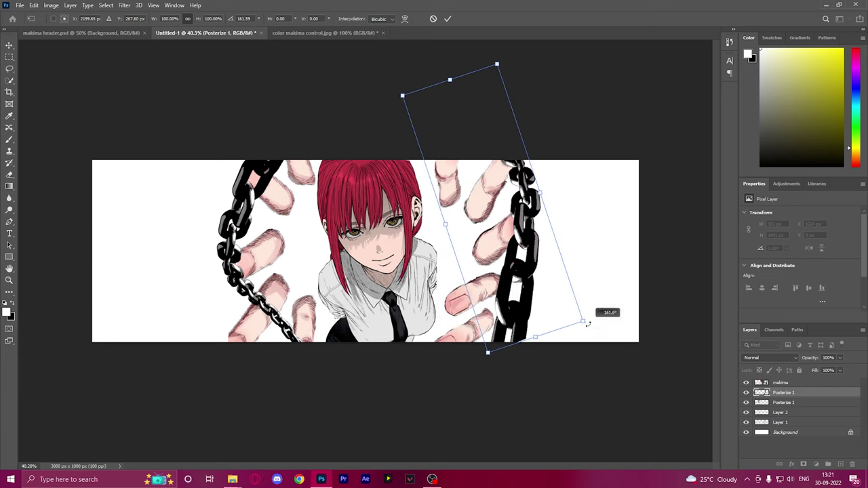
left_click_drag(522, 325, 515, 313)
key("Return")
Rotate the right-hand chain slightly more and shift it a little toward the character.
key("ctrl+t")
left_click_drag(542, 353, 546, 357)
left_click_drag(515, 317, 512, 319)
key("Return")
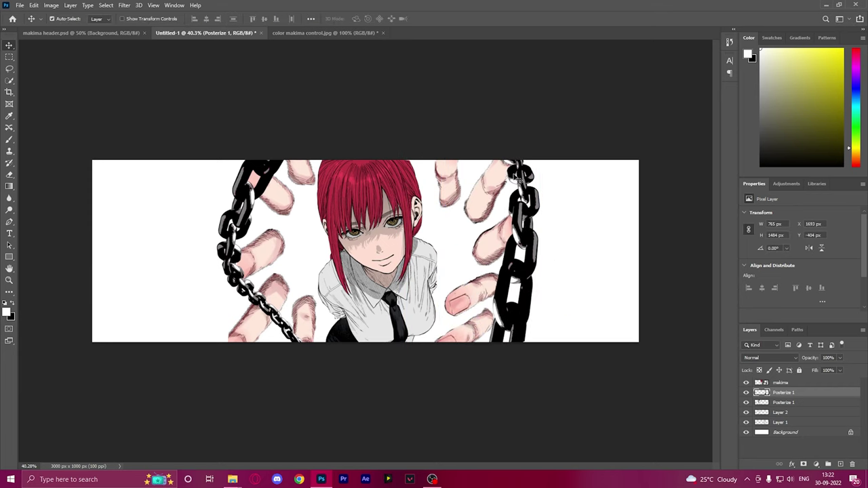
Paste another chain copy, rotate it, and position it so its thin end hangs at the banner's far left edge.
key("ctrl+c")
key("ctrl+v")
key("ctrl+t")
left_click_drag(364, 289, 42, 272)
left_click_drag(184, 240, 143, 386)
left_click_drag(194, 274, 170, 277)
left_click_drag(145, 264, 142, 242)
key("Return")
Paste one more chain copy, rotate it, and tuck it into the banner's lower right corner.
key("ctrl+v")
key("ctrl+t")
left_click_drag(379, 325, 576, 361)
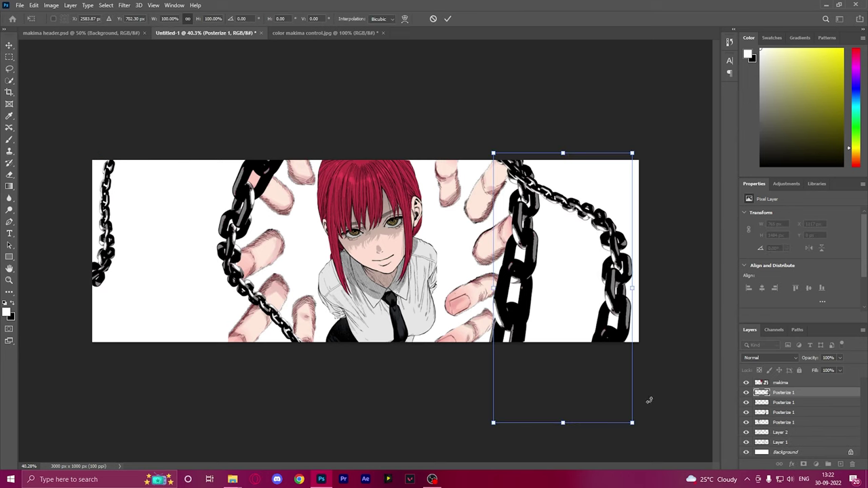
left_click_drag(649, 401, 603, 424)
left_click_drag(540, 299, 630, 403)
key("Return")
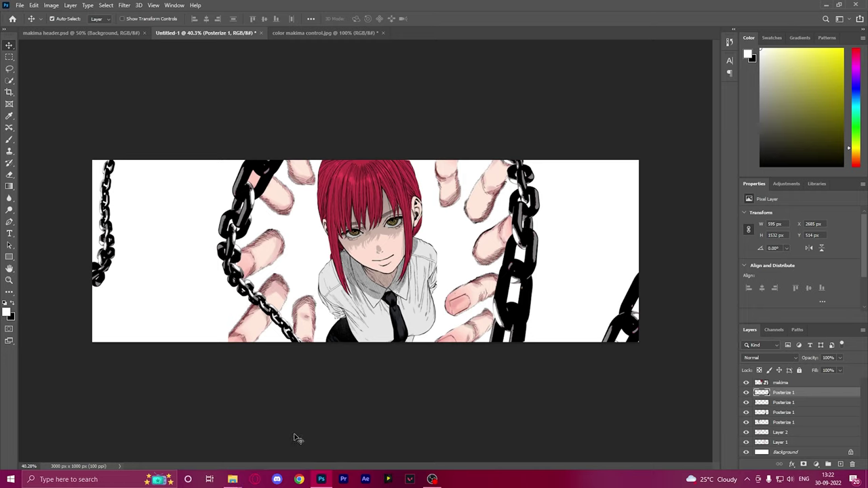
Place strip 2 from the twitter header folder beneath the makima layer, enlarged, rotated to about -10.4°, and covering the banner's right half.
mouse_move(232, 479)
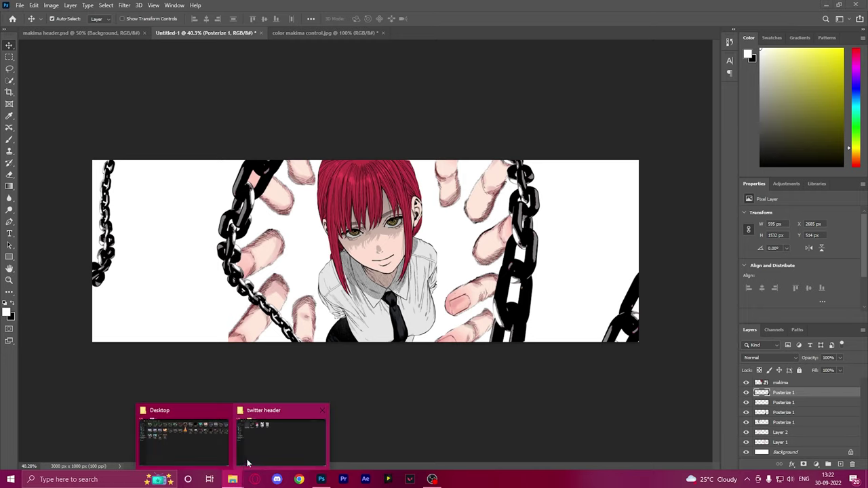
left_click(281, 441)
left_click_drag(251, 68, 379, 238)
left_click_drag(211, 305, 370, 380)
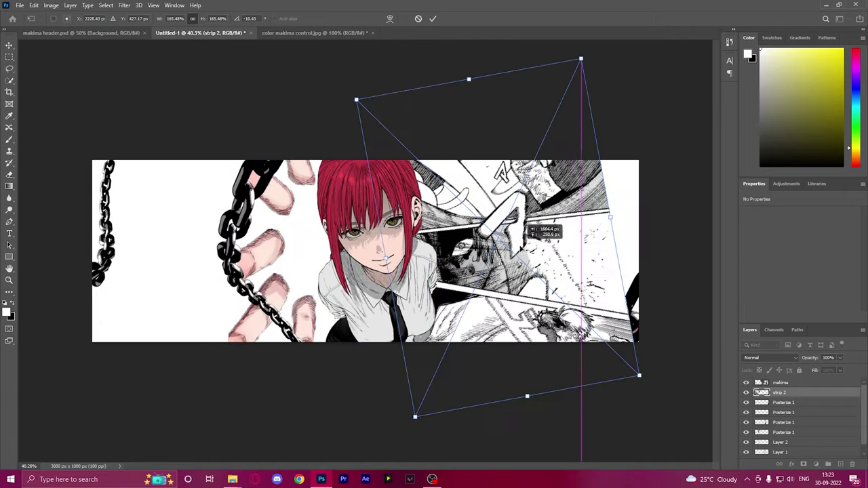
key("Return")
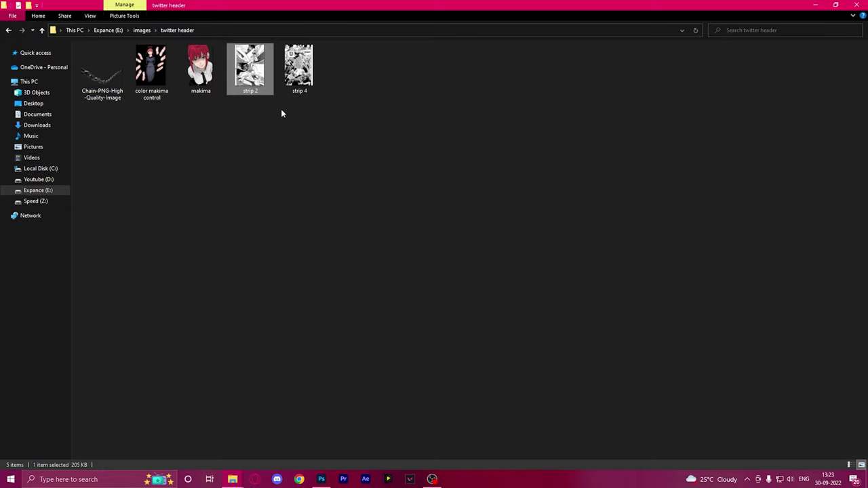
Place strip 4 above strip 2, enlarge it to about 2411 x 2840 px, and rotate it to about -21.4° over the banner's left half.
left_click_drag(299, 68, 202, 258)
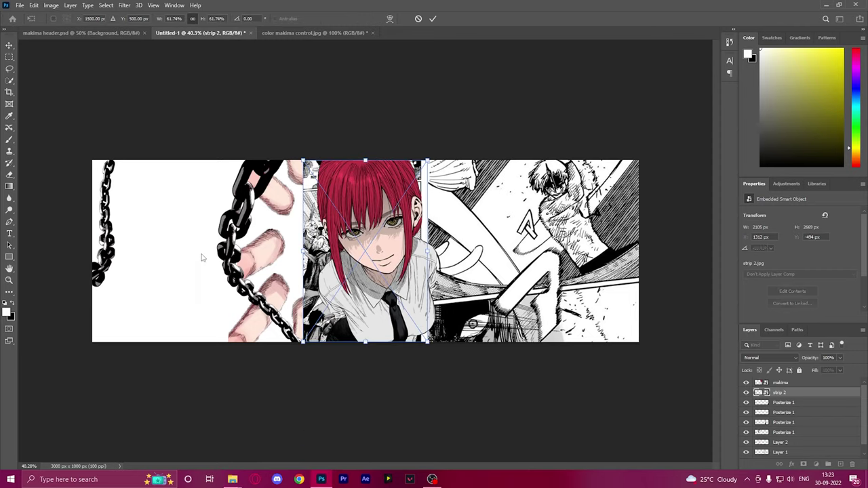
left_click_drag(303, 342, 223, 461)
left_click_drag(325, 306, 201, 251)
left_click_drag(334, 407, 261, 464)
left_click_drag(356, 158, 419, 119)
left_click_drag(230, 128, 239, 197)
left_click_drag(381, 447, 420, 285)
left_click_drag(306, 292, 328, 264)
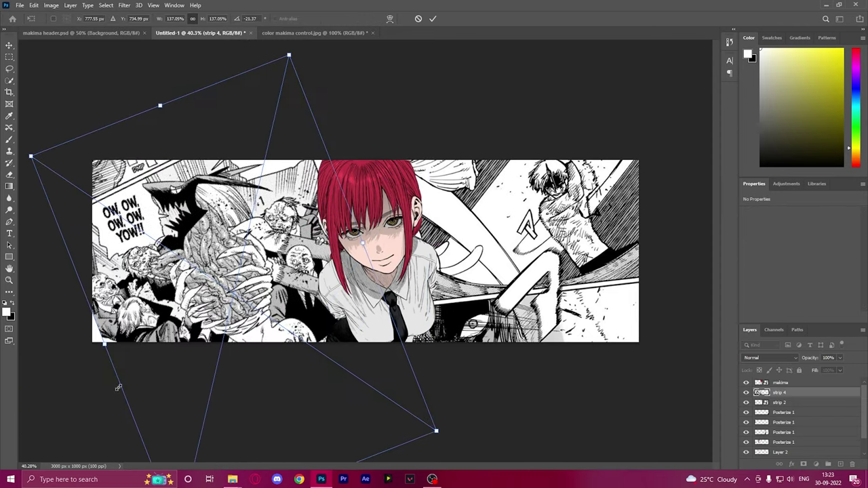
left_click_drag(118, 387, 97, 396)
left_click_drag(138, 347, 147, 345)
key("Return")
key("Return")
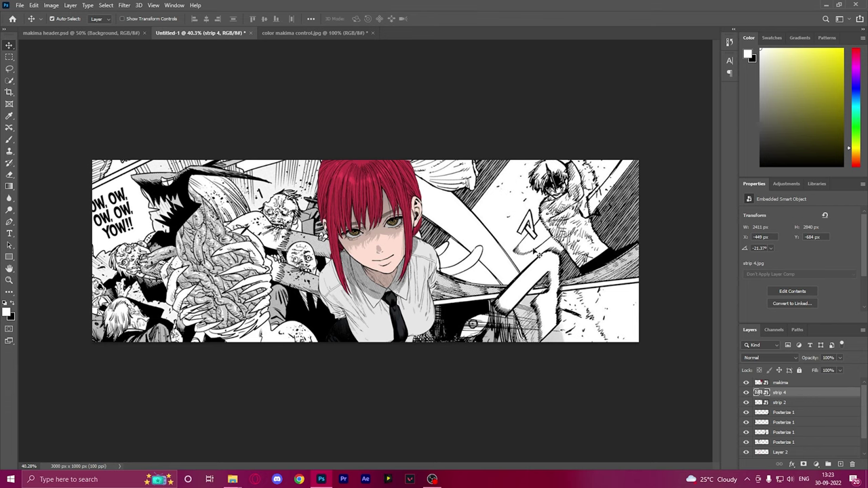
Add a Gradient Map adjustment above strip 4 and clip it to that layer.
left_click(817, 465)
left_click(822, 455)
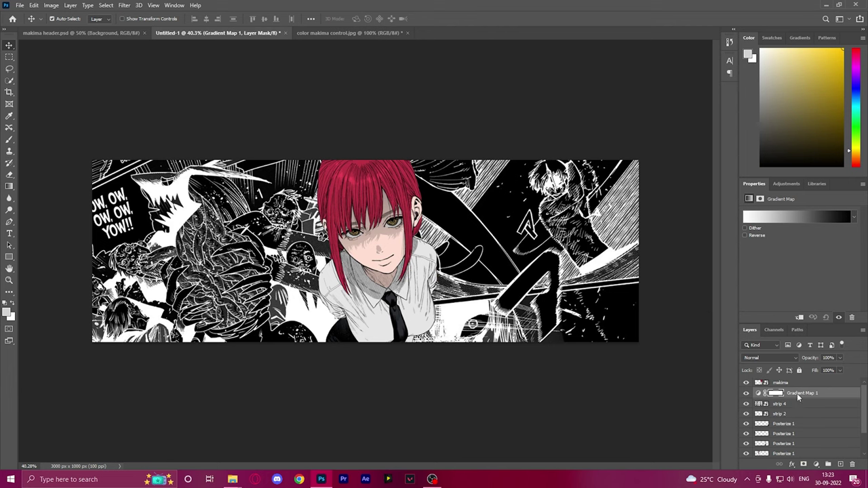
right_click(797, 398)
left_click(786, 184)
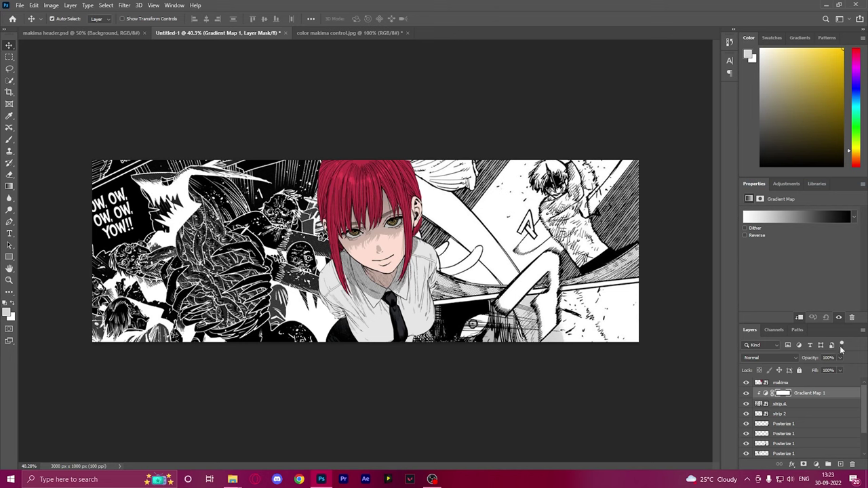
Change the white stop of the gradient map to yellow (fffc00).
left_click(815, 218)
double_click(648, 234)
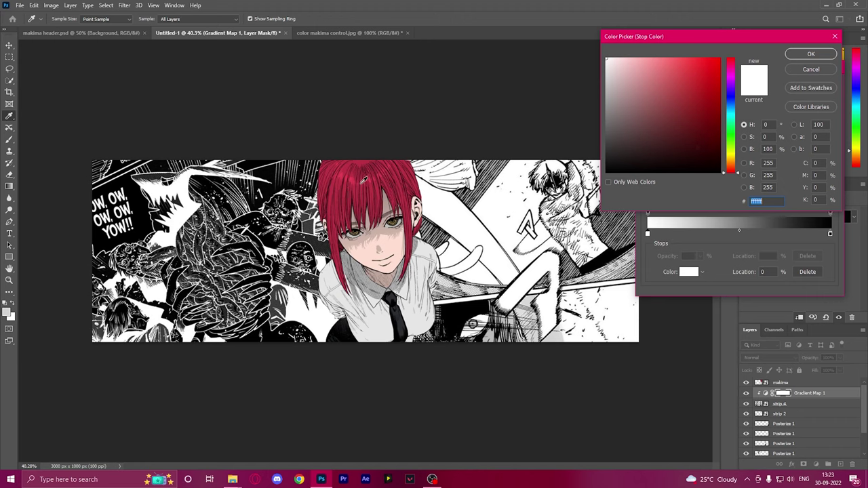
left_click(731, 154)
left_click_drag(712, 68, 746, 39)
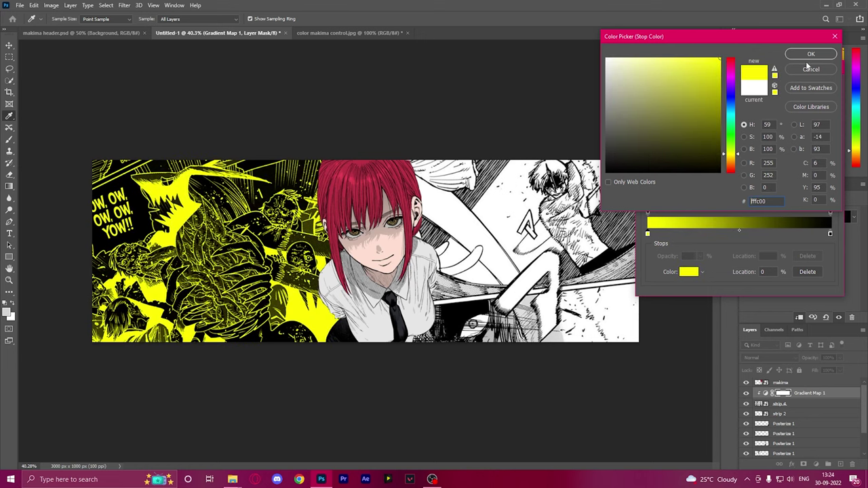
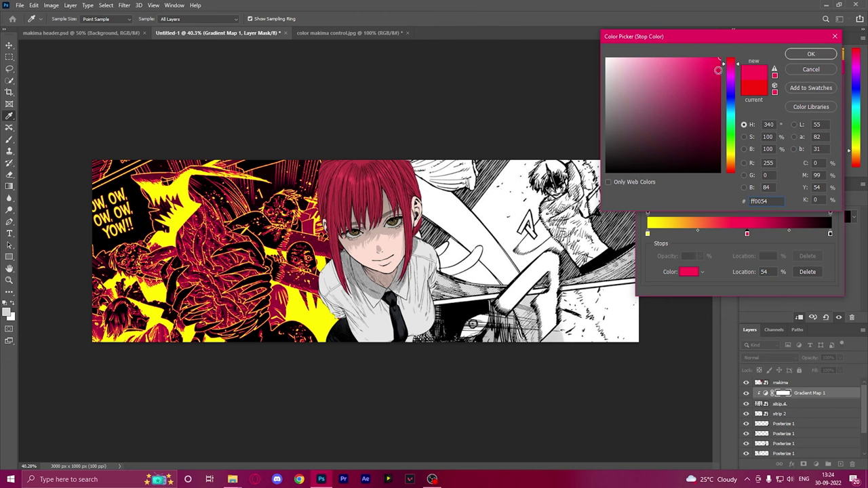
Set the gradient's middle stop at 54% to red (ff0018) and apply the edited gradient.
left_click_drag(739, 65, 738, 59)
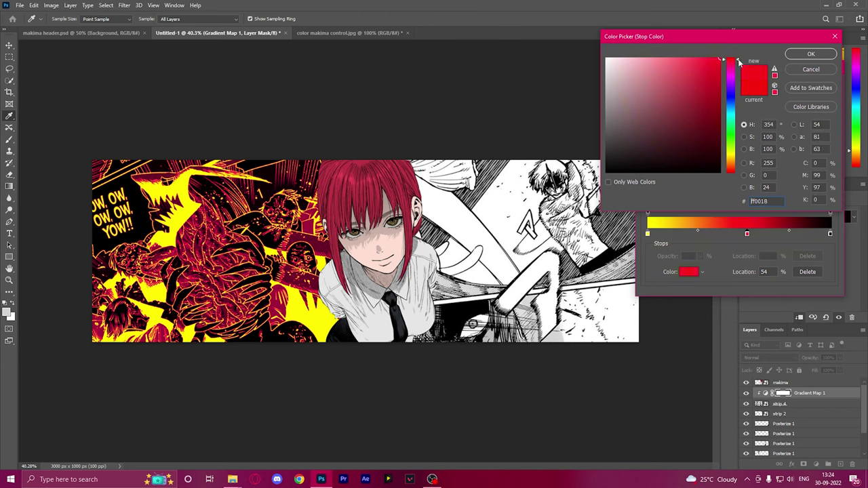
left_click(811, 55)
left_click(822, 87)
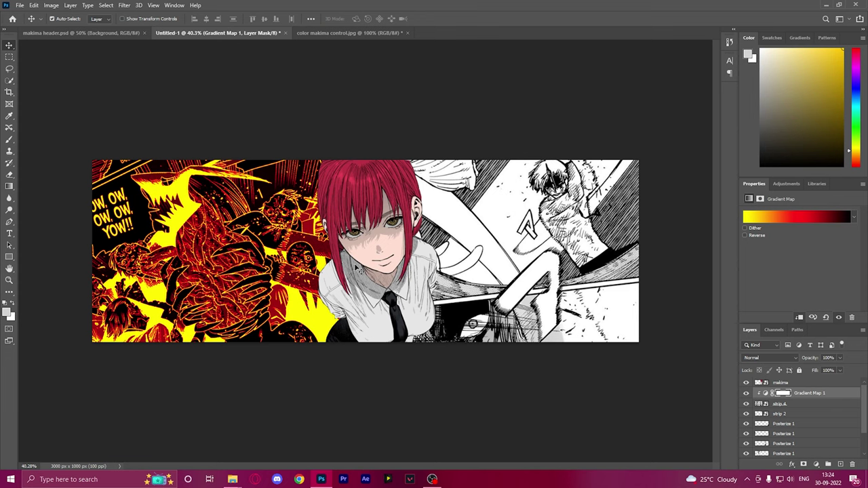
Merge the yellow-red-black gradient map with the strip 4 layer.
left_click(810, 406, "shift")
right_click(816, 395)
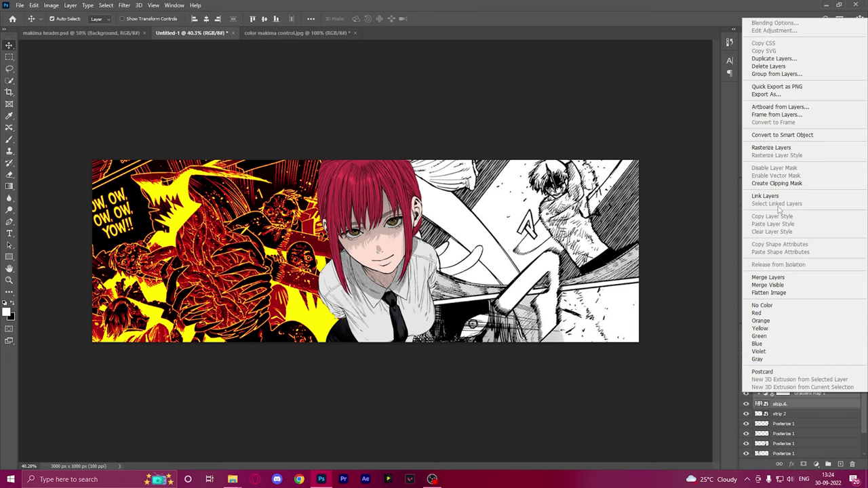
left_click(779, 278)
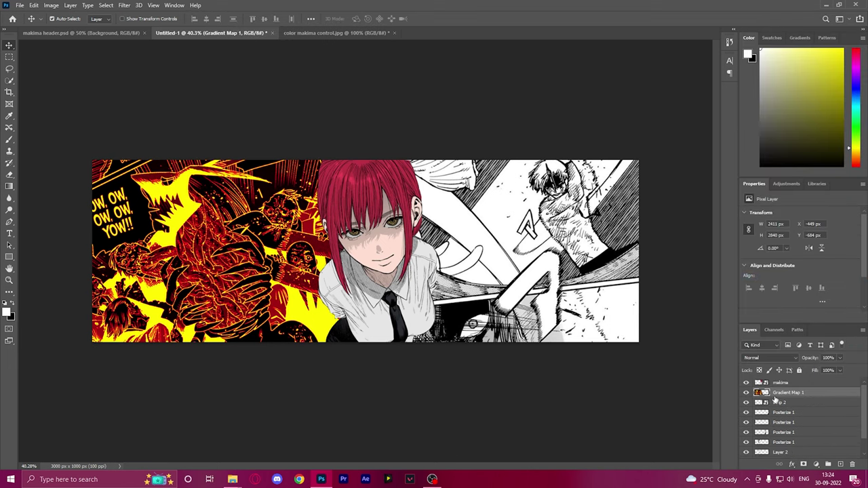
Add a Gradient Map adjustment directly above strip 2 and accept its white-to-black gradient.
left_click(796, 405)
left_click(816, 465)
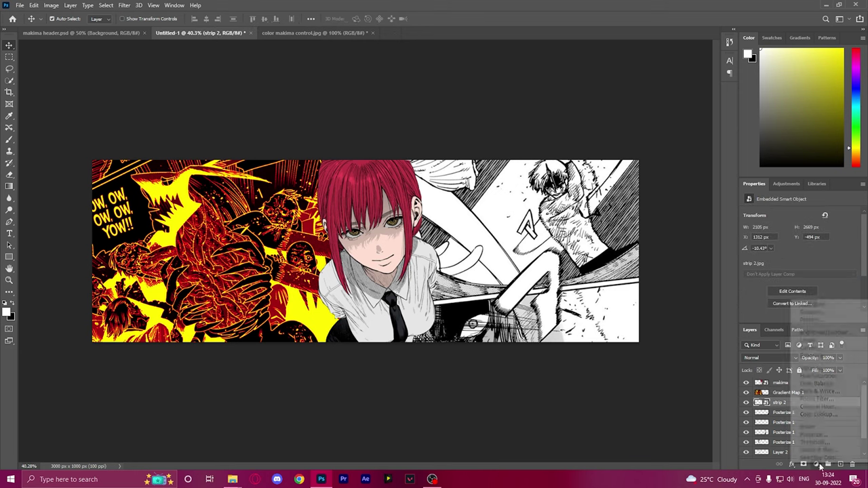
left_click(819, 450)
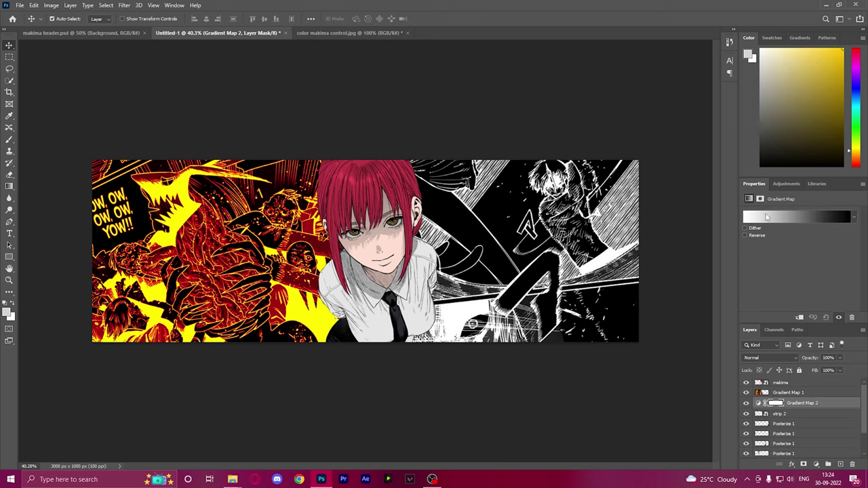
left_click(768, 217)
double_click(647, 234)
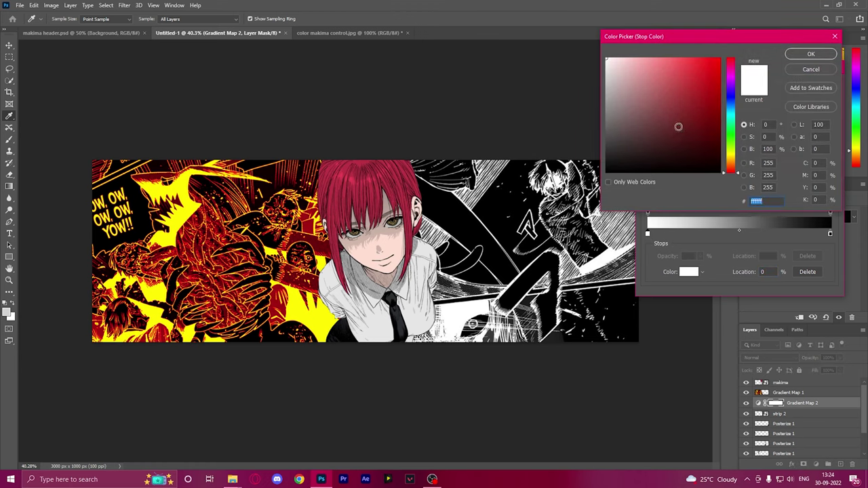
left_click(811, 55)
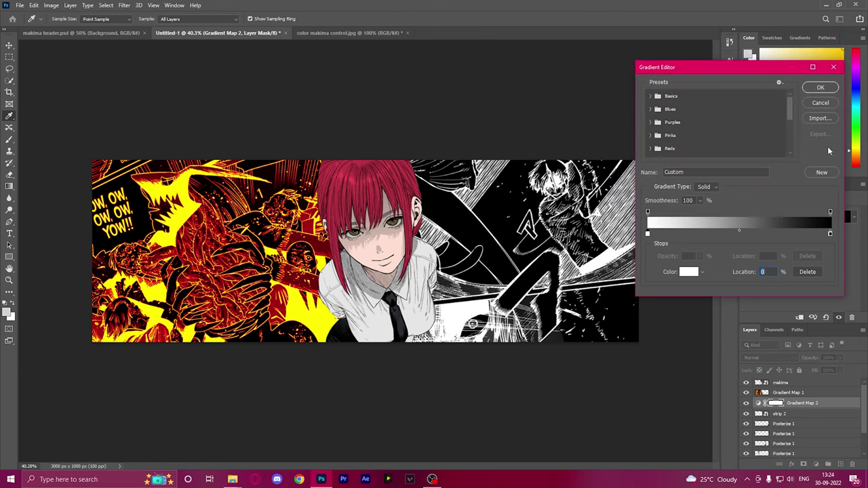
left_click(820, 88)
Merge the Gradient Map 2 adjustment with the strip 2 layer.
right_click(788, 406)
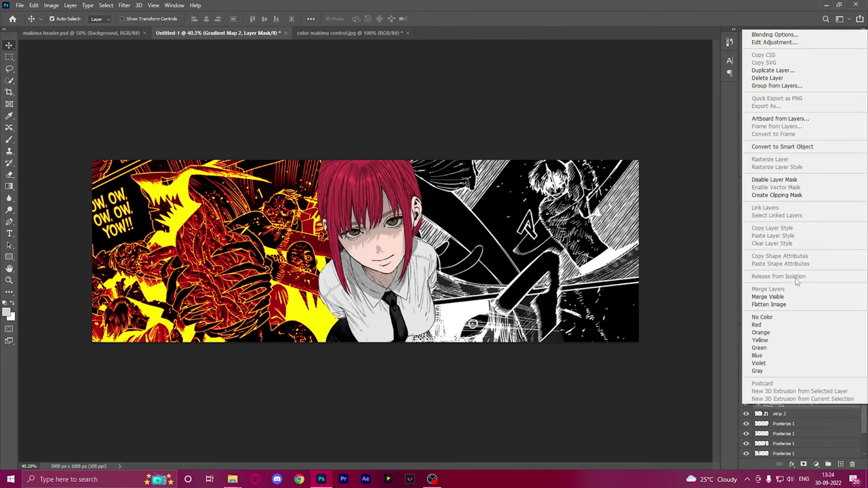
left_click(797, 415)
left_click(797, 415)
left_click(799, 404, "ctrl")
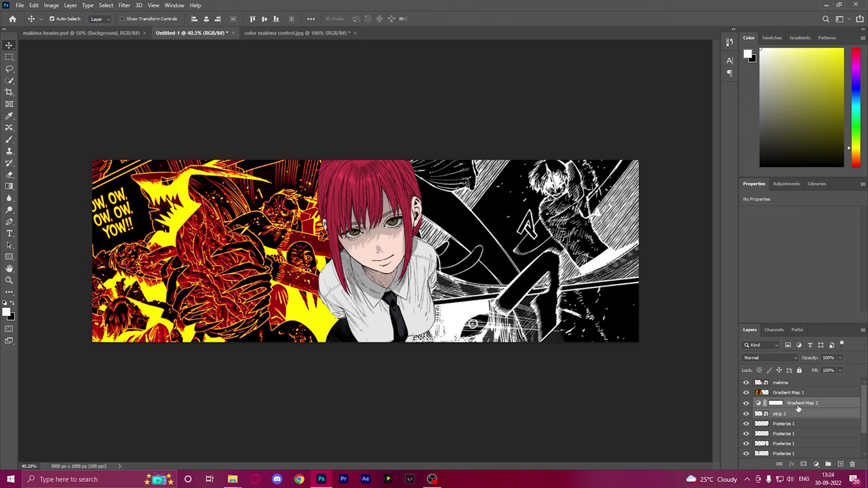
right_click(798, 407)
left_click(773, 290)
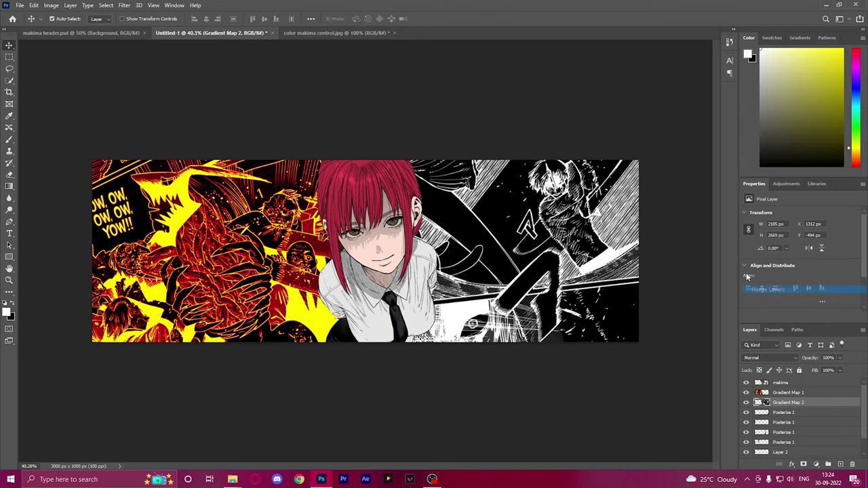
Merge the Gradient Map 1 and Gradient Map 2 manga layers into a single layer.
scroll(366, 254, "down", 3)
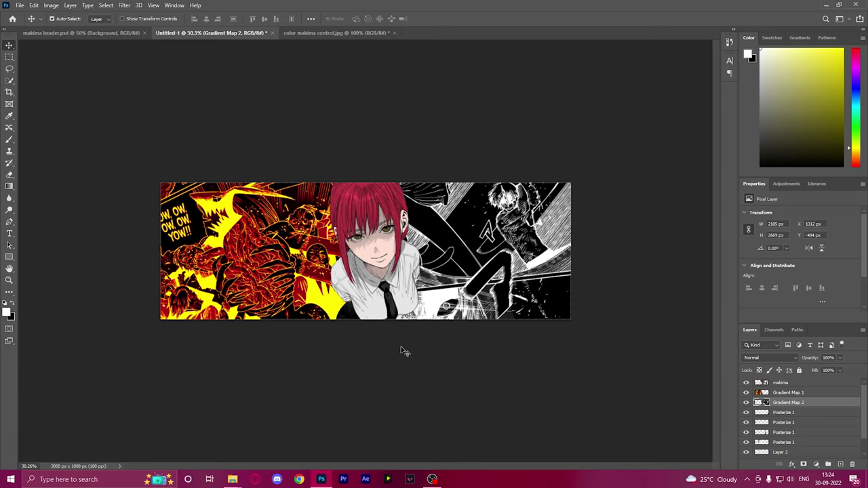
left_click(806, 393)
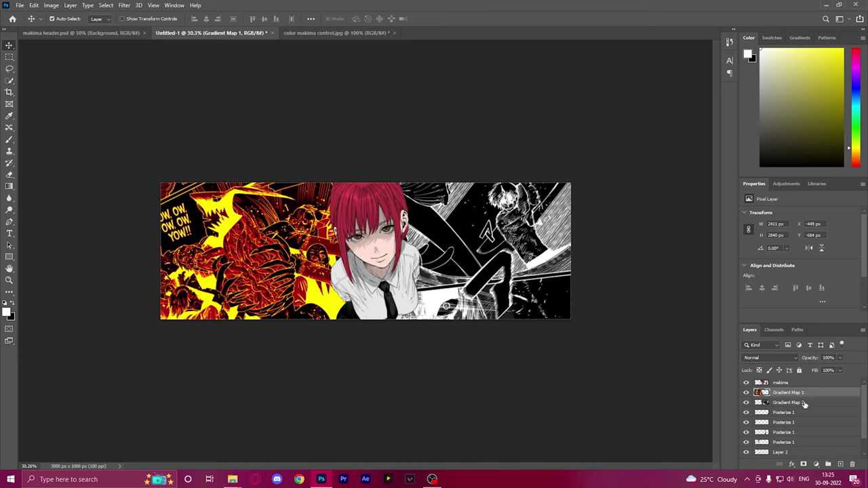
left_click(804, 401, "shift")
right_click(806, 395)
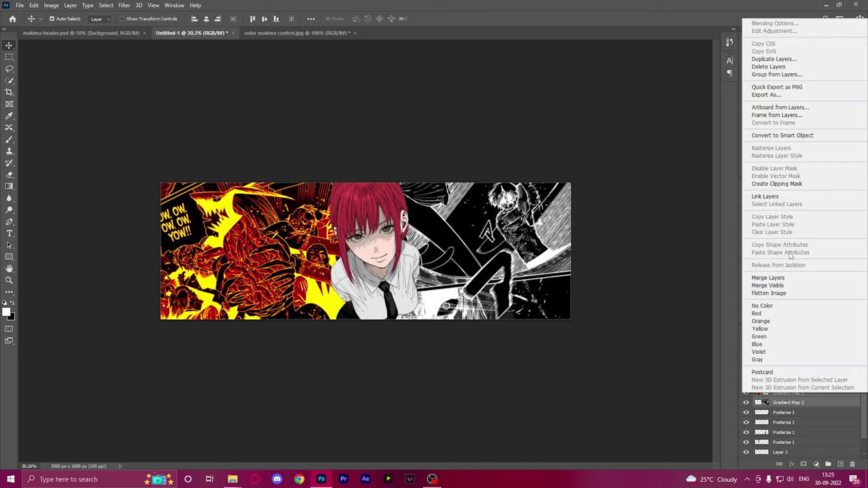
left_click(785, 280)
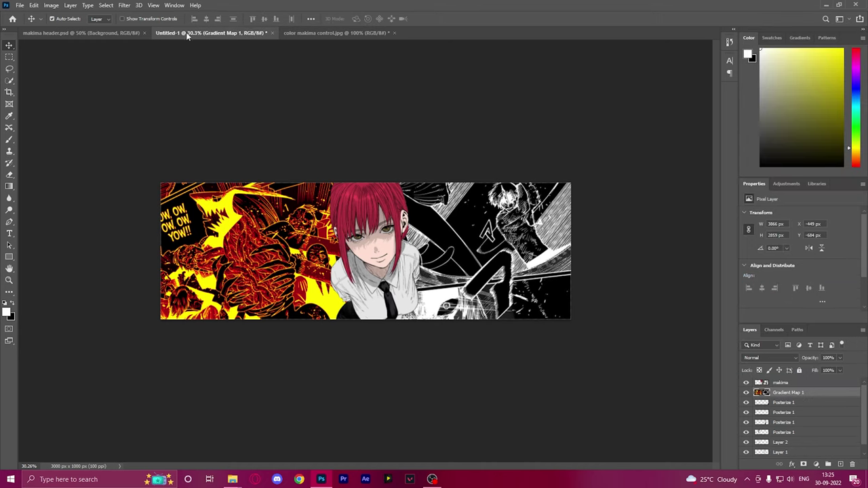
Add 47.70% uniform noise to the merged manga layer and move that layer directly above the Background.
left_click(125, 5)
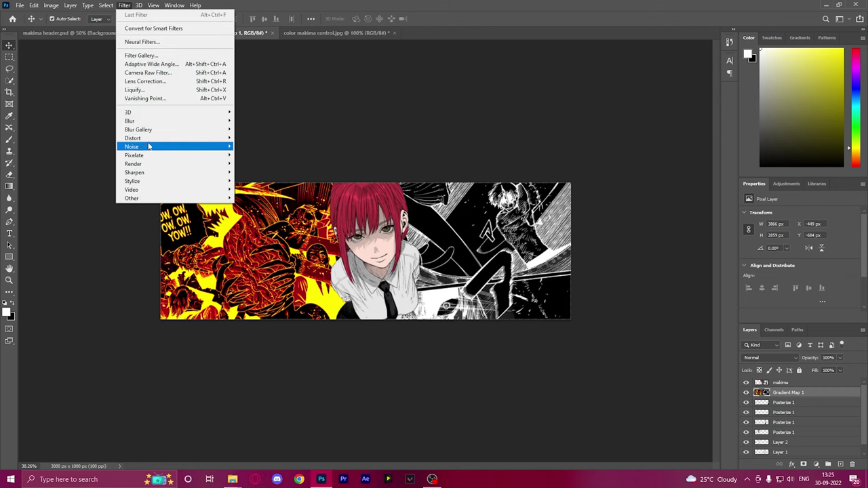
mouse_move(147, 147)
left_click(254, 147)
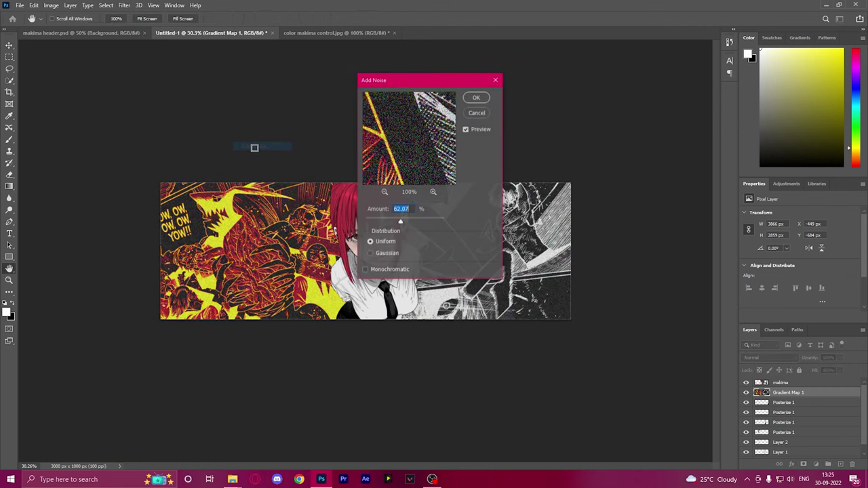
left_click_drag(411, 80, 627, 242)
left_click(610, 384)
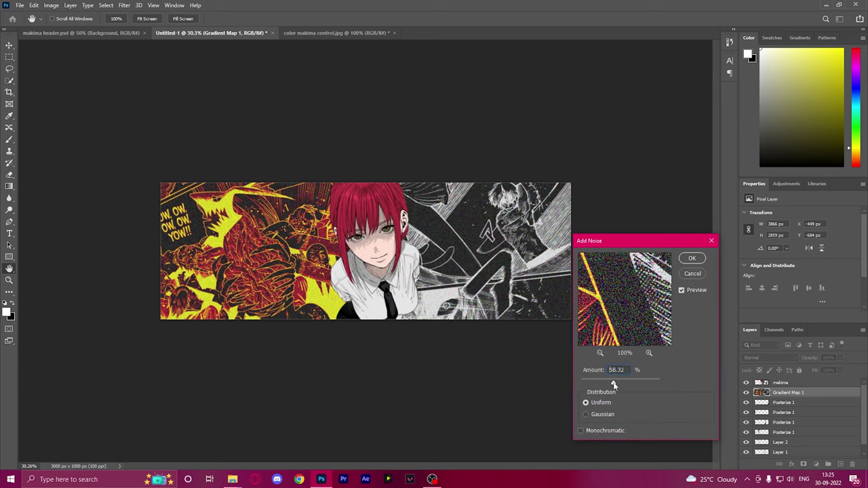
left_click_drag(608, 384, 613, 384)
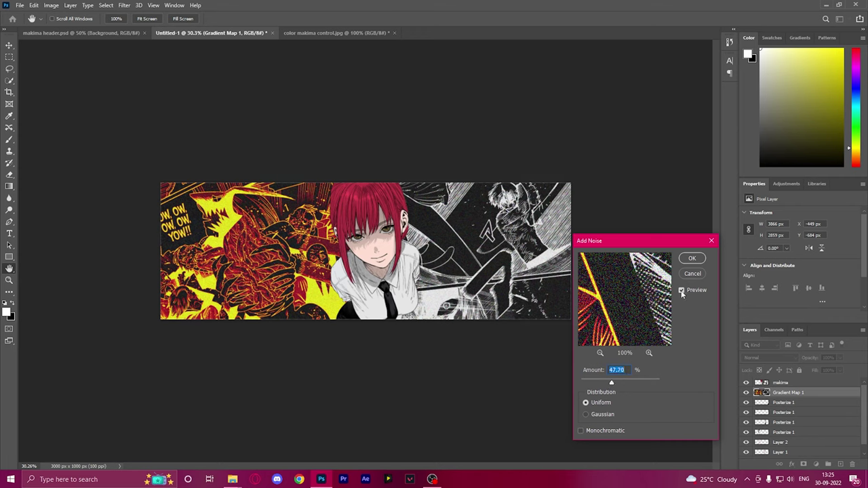
left_click(692, 258)
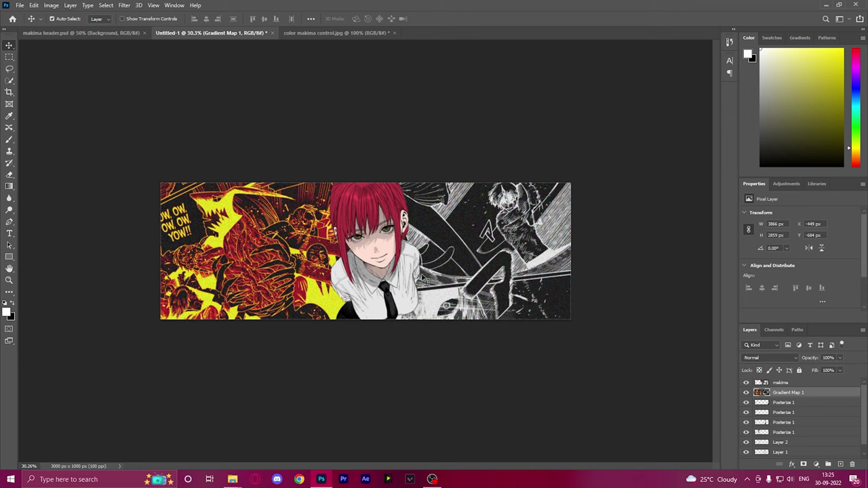
scroll(414, 261, "up", 3)
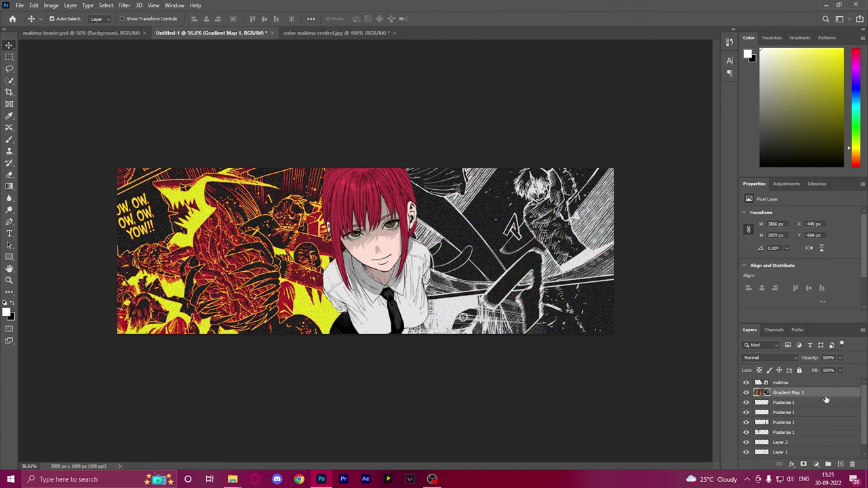
left_click_drag(796, 393, 799, 450)
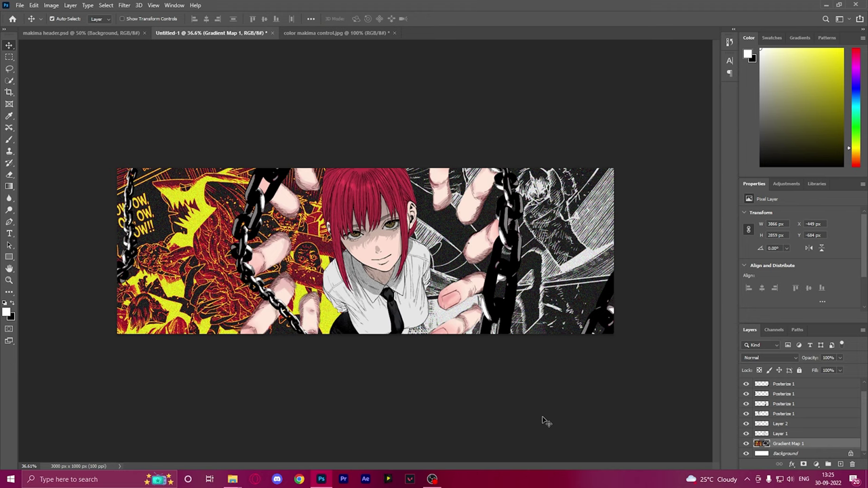
Add a tight black drop shadow to Layer 2 with 8% spread and 7 px size.
left_click(781, 425)
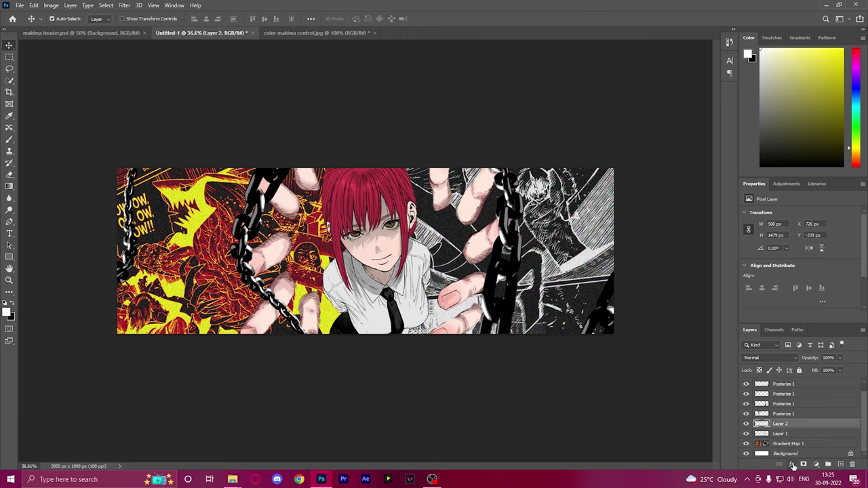
left_click(792, 465)
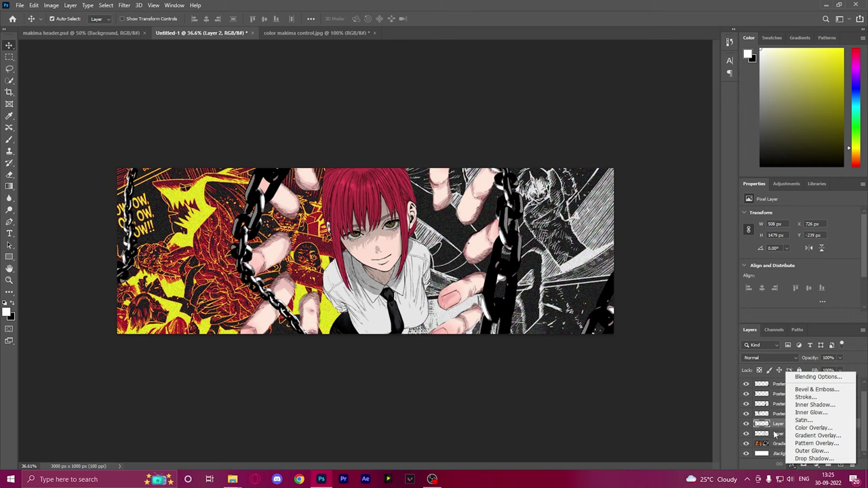
left_click(814, 458)
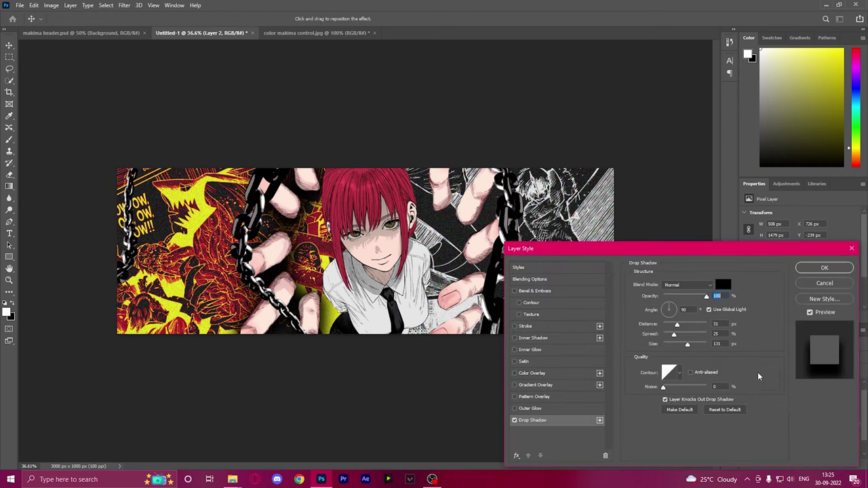
left_click_drag(687, 344, 667, 346)
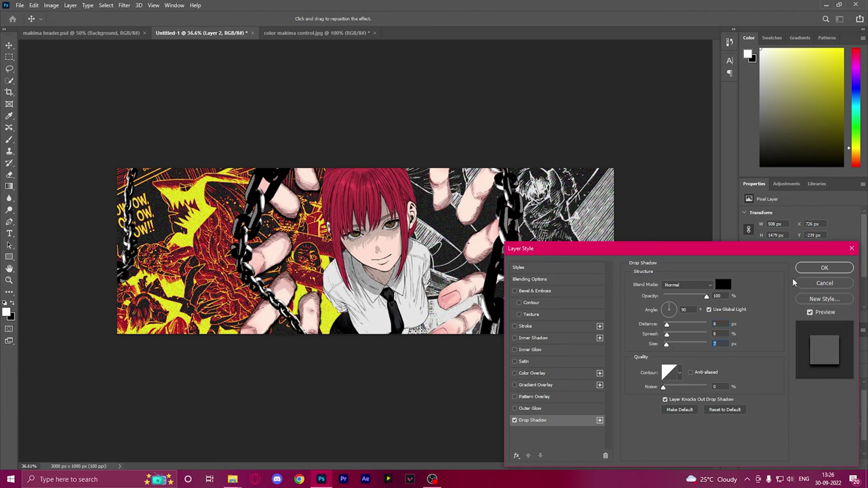
left_click(822, 268)
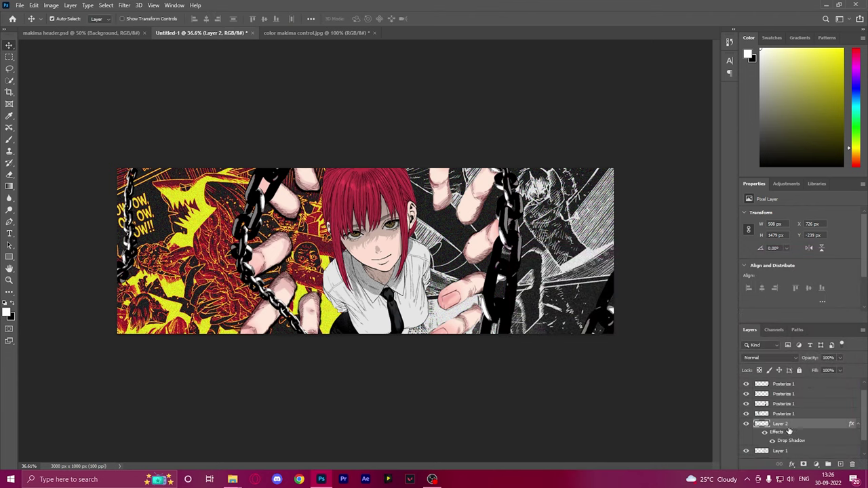
Add a drop shadow to Layer 1 using the same settings as Layer 2.
scroll(789, 431, "down", 1)
left_click(780, 434)
left_click(792, 464)
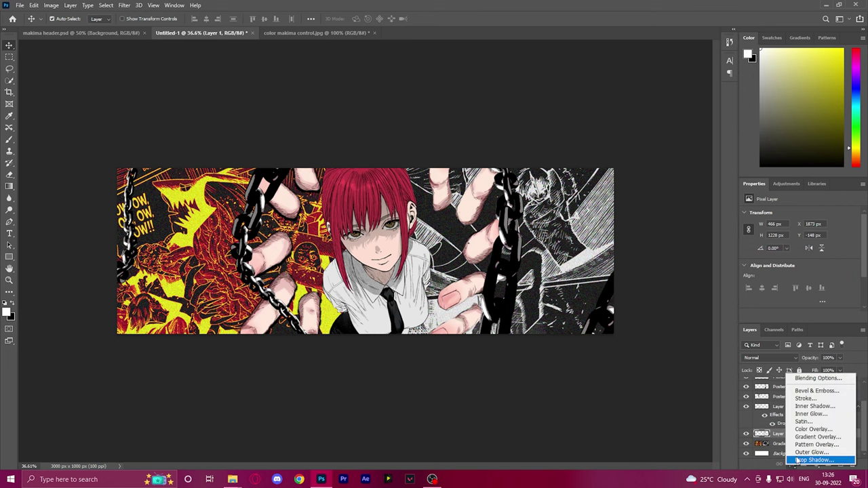
left_click(793, 456)
left_click(813, 270)
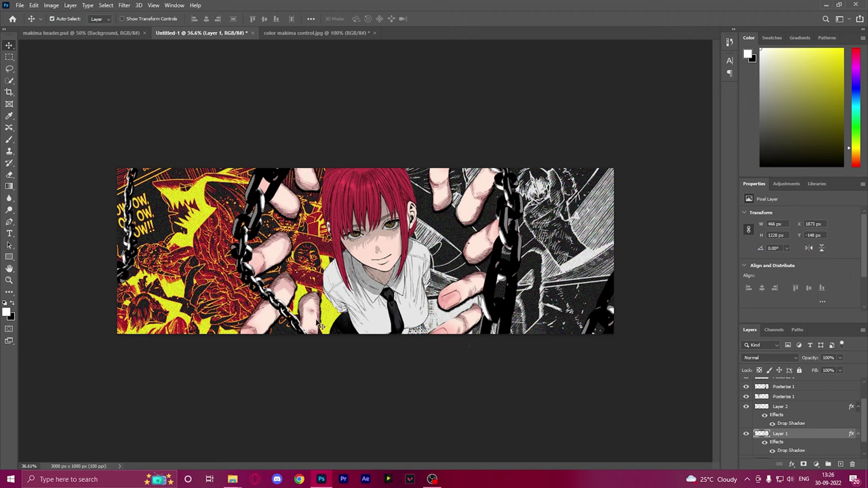
Create an empty layer directly above Layer 2 and ready the Brush tool with a white foreground colour.
scroll(292, 275, "up", 4)
scroll(290, 270, "up", 1)
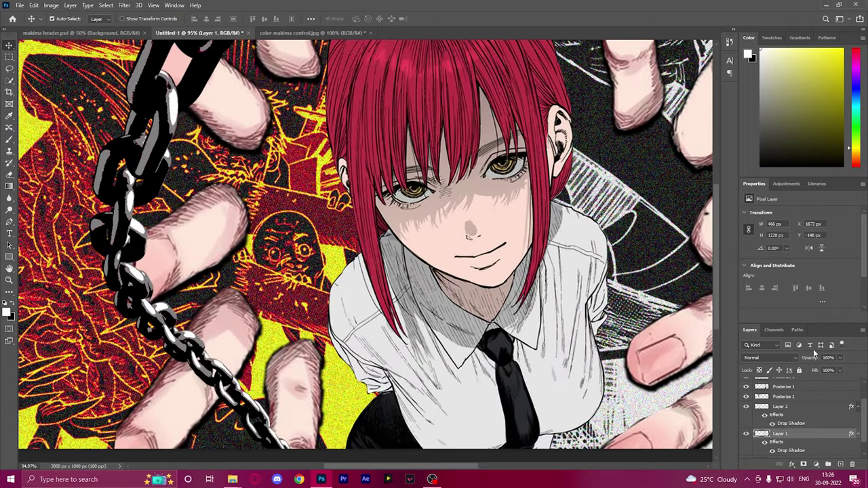
left_click(790, 407)
left_click(840, 465)
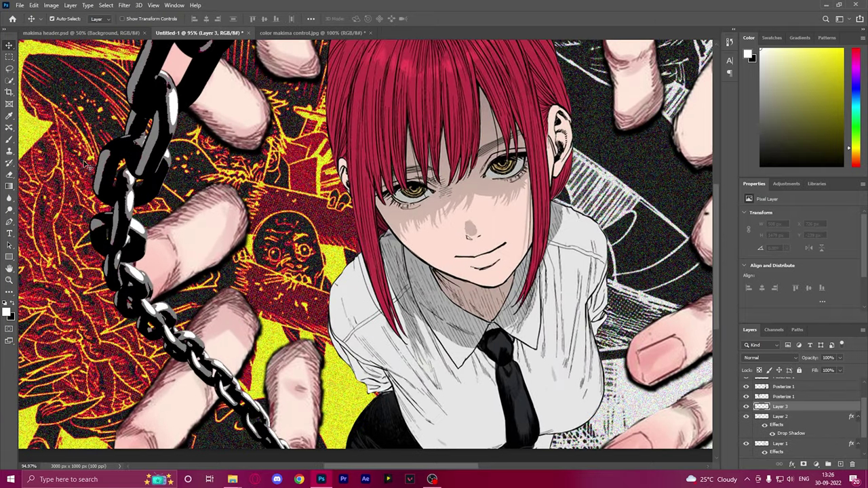
left_click(9, 140)
left_click(6, 312)
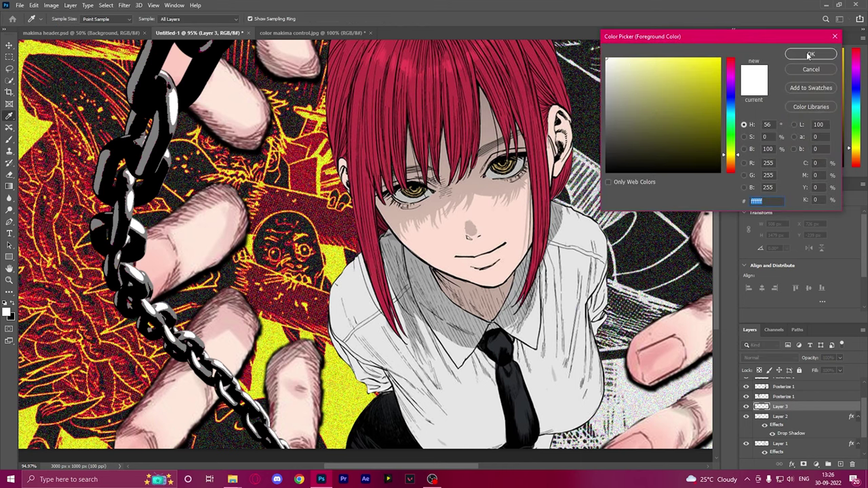
left_click(810, 54)
scroll(260, 127, "up", 5)
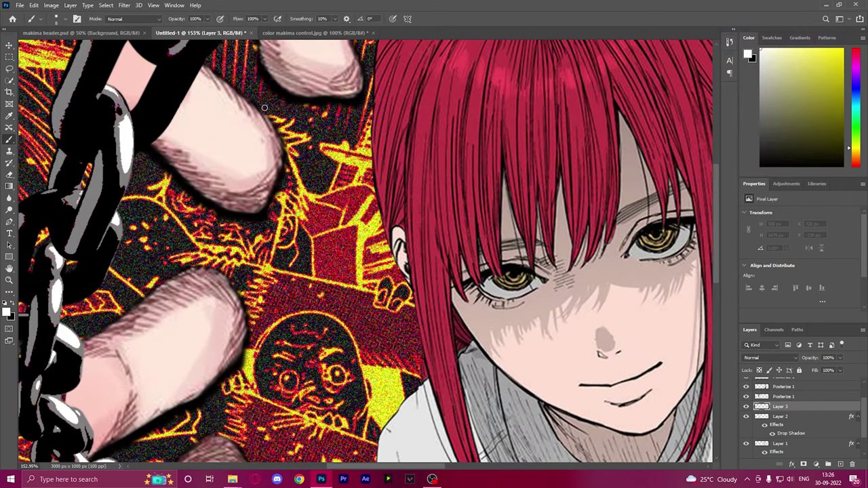
mouse_move(255, 103)
left_mouse_down()
mouse_move(273, 106)
mouse_move(297, 153)
mouse_move(281, 214)
mouse_move(258, 232)
mouse_move(225, 228)
mouse_move(214, 211)
left_mouse_up()
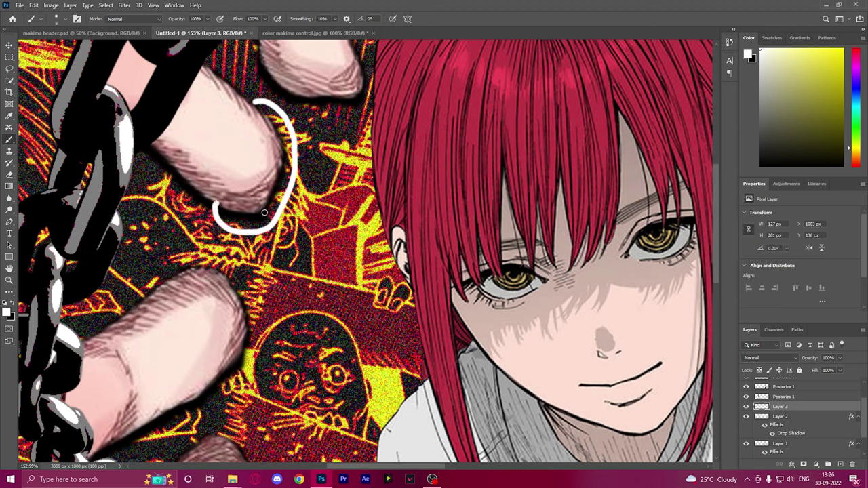
key("ctrl+z")
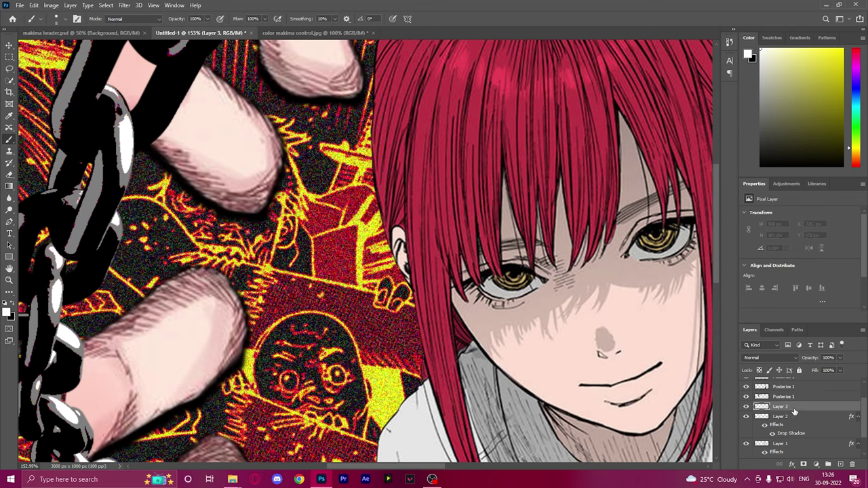
Move Layer 3 below Layer 1 and paint a white rim around the fingertip beside the upper left chain.
left_click_drag(794, 411, 793, 458)
scroll(798, 436, "down", 1)
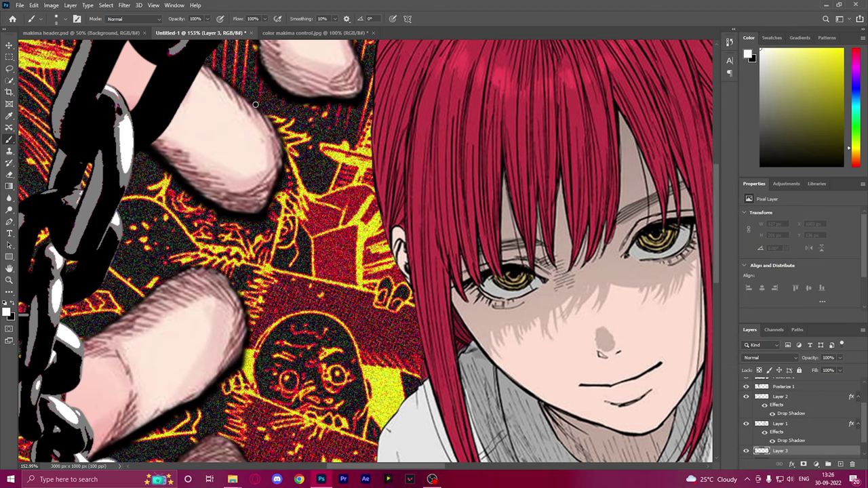
mouse_move(258, 104)
left_mouse_down()
mouse_move(285, 123)
mouse_move(291, 169)
mouse_move(274, 211)
mouse_move(228, 222)
mouse_move(209, 214)
left_mouse_up()
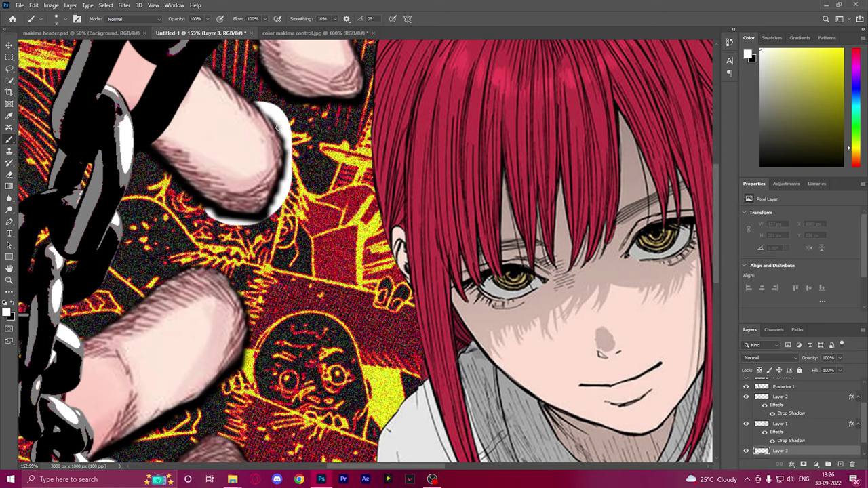
Paint white brush rims around the remaining fingertips to the left of the character.
scroll(278, 131, "down", 5)
scroll(277, 196, "up", 6)
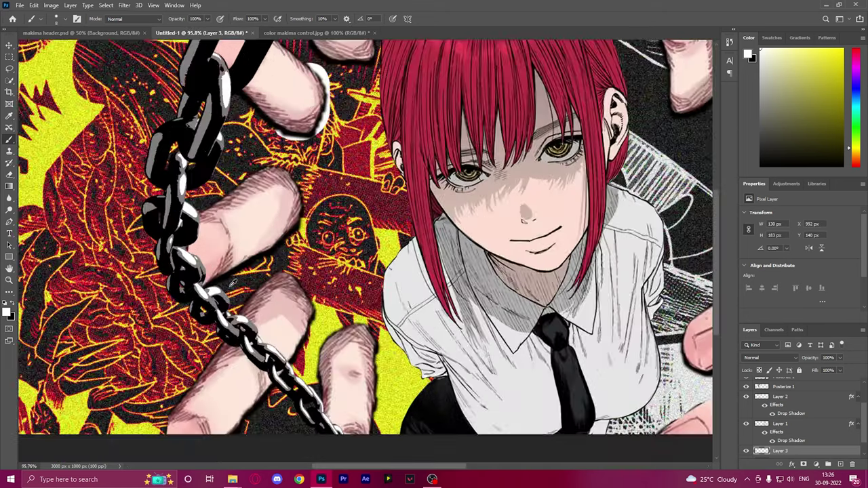
mouse_move(260, 105)
left_mouse_down()
mouse_move(304, 91)
mouse_move(334, 133)
mouse_move(350, 182)
mouse_move(345, 209)
mouse_move(316, 229)
left_mouse_up()
mouse_move(266, 101)
left_mouse_down()
mouse_move(312, 108)
mouse_move(339, 165)
mouse_move(322, 221)
left_mouse_up()
scroll(319, 223, "down", 5)
scroll(274, 175, "up", 2)
scroll(273, 175, "up", 5)
mouse_move(270, 68)
left_mouse_down()
mouse_move(434, 160)
mouse_move(366, 149)
mouse_move(292, 114)
left_mouse_up()
scroll(331, 166, "down", 5)
scroll(299, 346, "up", 4)
mouse_move(253, 224)
left_mouse_down()
mouse_move(347, 286)
mouse_move(264, 211)
mouse_move(328, 255)
left_mouse_up()
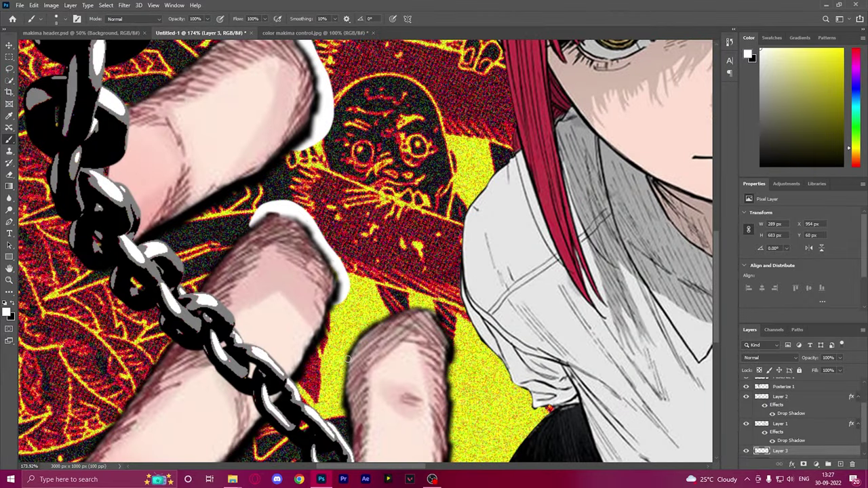
mouse_move(348, 358)
left_mouse_down()
mouse_move(452, 353)
mouse_move(449, 327)
left_mouse_up()
Paint white brush rims around the upper fingertips to the right of the character.
scroll(436, 424, "down", 5)
scroll(481, 152, "up", 5)
mouse_move(368, 243)
left_mouse_down()
mouse_move(519, 237)
mouse_move(590, 373)
mouse_move(686, 375)
left_mouse_up()
scroll(555, 328, "down", 5)
scroll(549, 312, "up", 4)
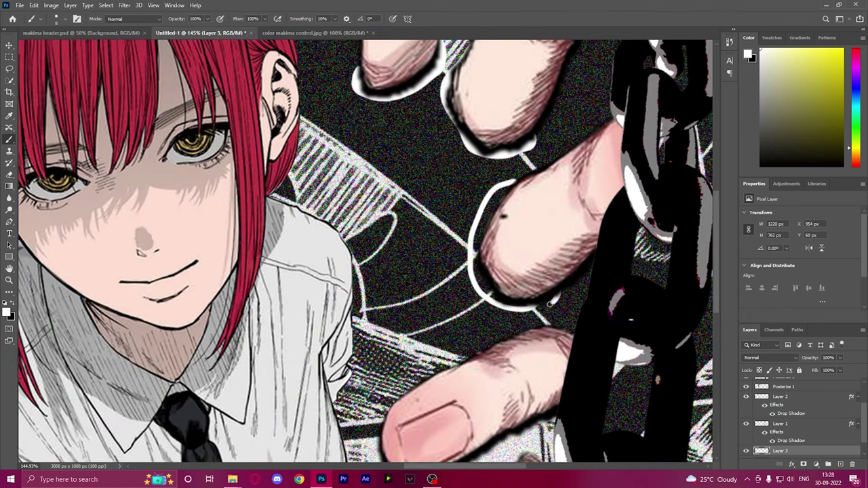
mouse_move(552, 305)
left_mouse_down()
mouse_move(485, 298)
mouse_move(505, 186)
left_mouse_up()
scroll(516, 244, "down", 2)
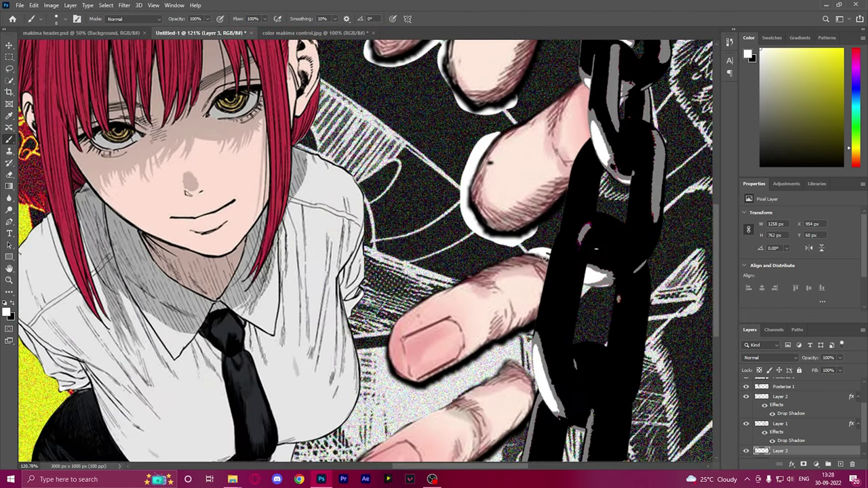
Adjust the spread of the drop shadow on Layer 1.
scroll(520, 358, "down", 4)
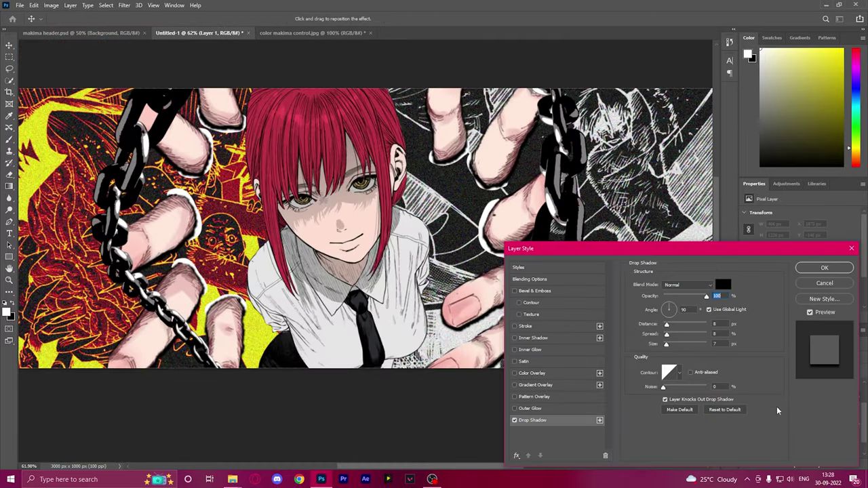
mouse_move(665, 335)
left_mouse_down()
mouse_move(681, 335)
mouse_move(665, 335)
left_mouse_up()
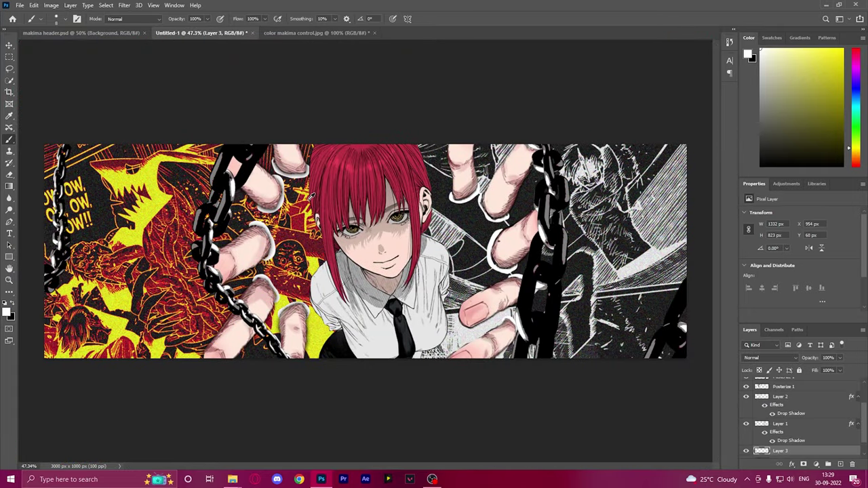
Duplicate the makima layer three times, with the copies shifted horizontally to X 1171 px.
scroll(311, 196, "down", 3)
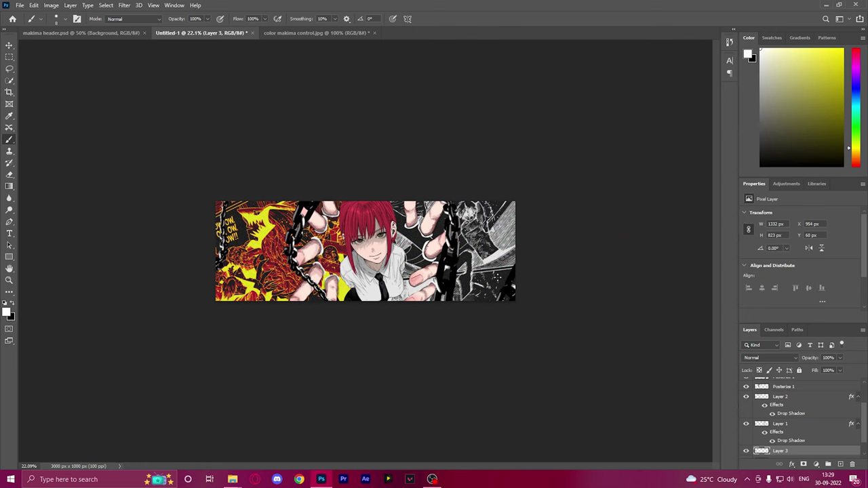
scroll(460, 275, "up", 3)
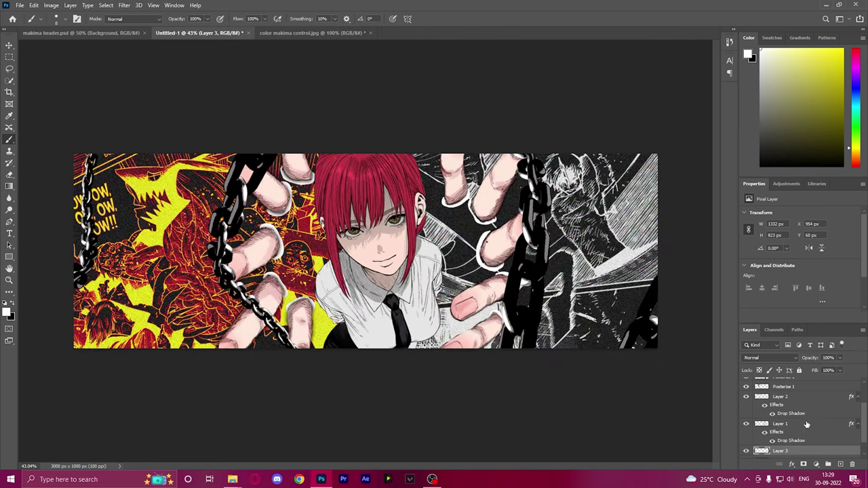
scroll(806, 425, "up", 3)
left_click(794, 383)
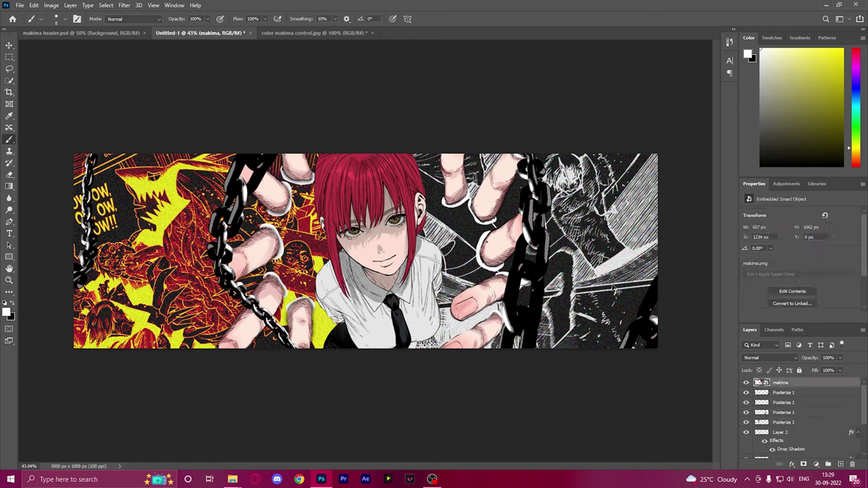
key("ctrl+v")
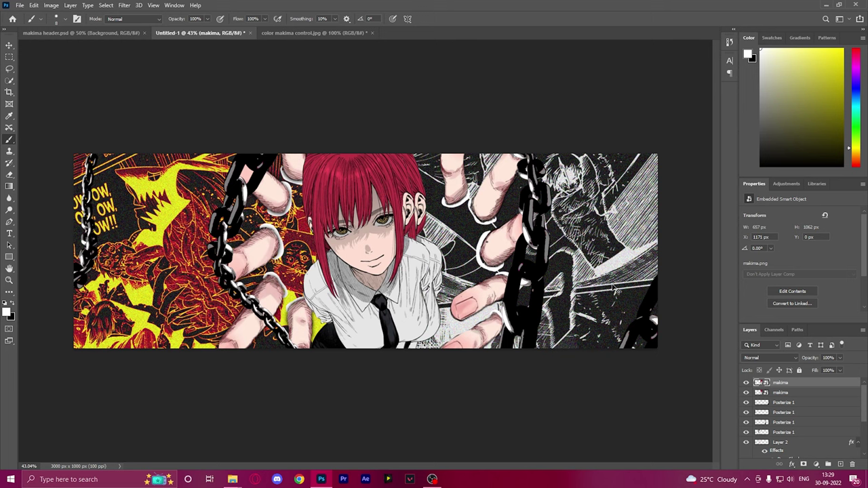
key("ctrl+v")
key("ctrl+j")
Add a red Color Overlay at 100% opacity to the second makima layer from the top of the stack.
left_click(797, 393)
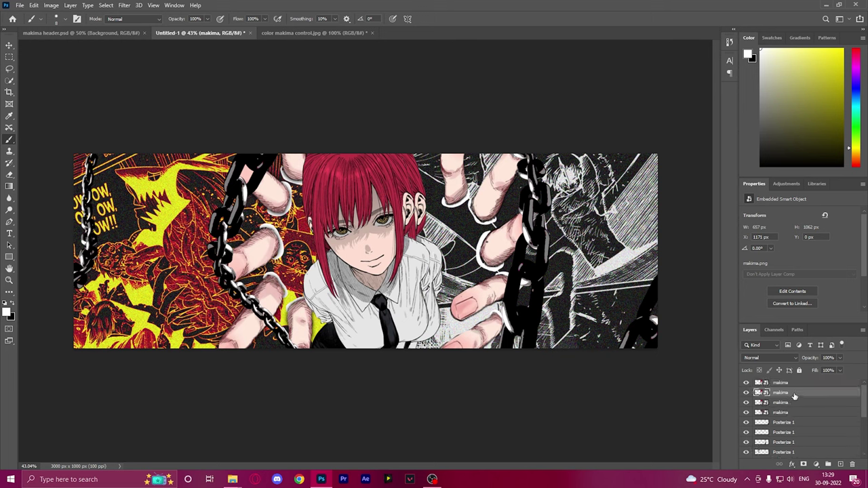
left_click(793, 465)
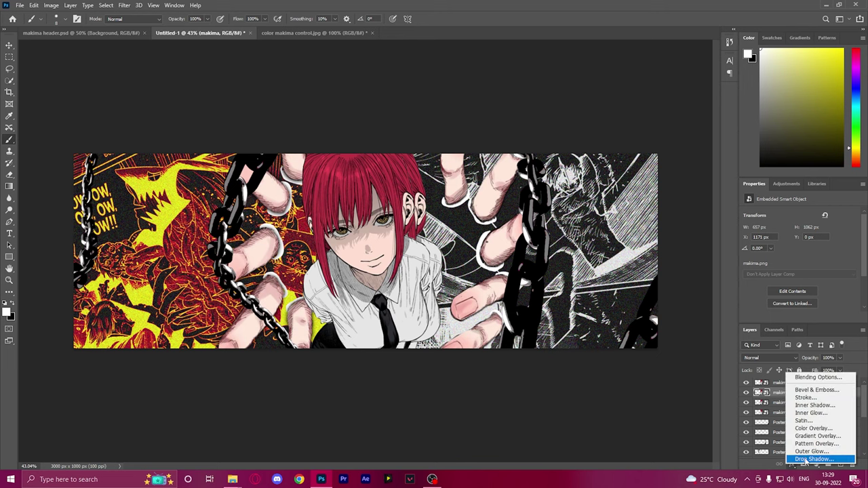
left_click(814, 429)
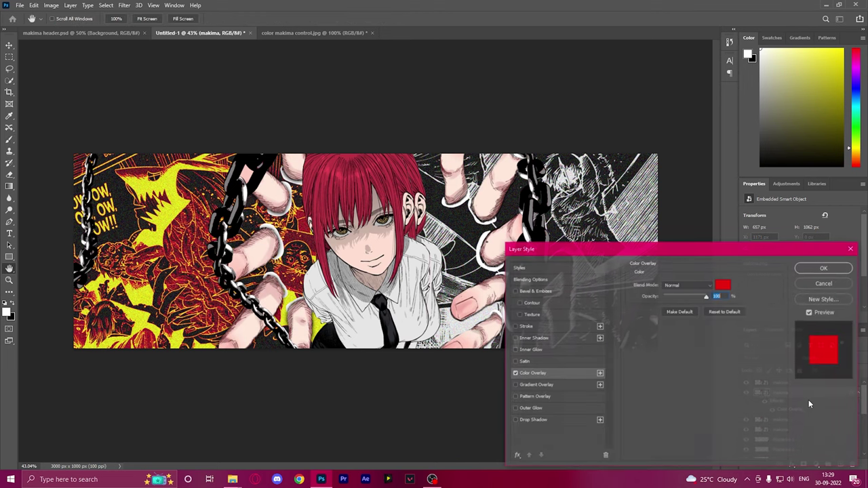
left_click(824, 268)
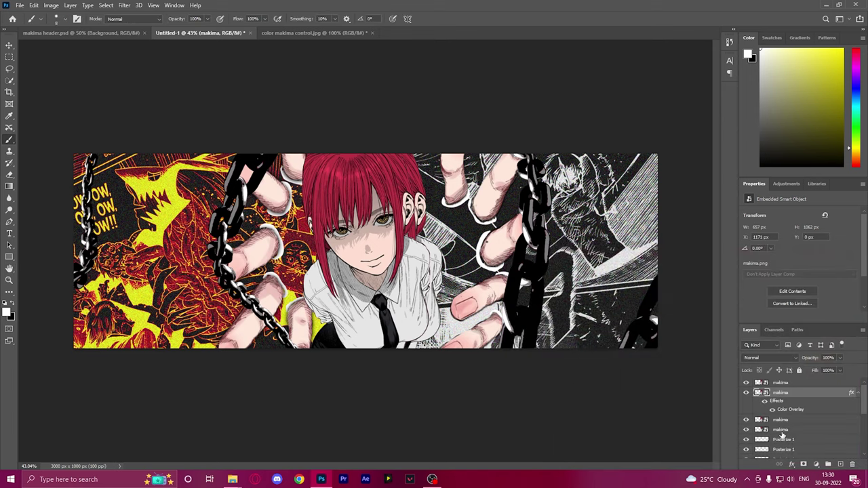
Add a black Color Overlay at 100% opacity to the makima copy directly below the red one.
left_click(785, 421)
left_click(792, 465)
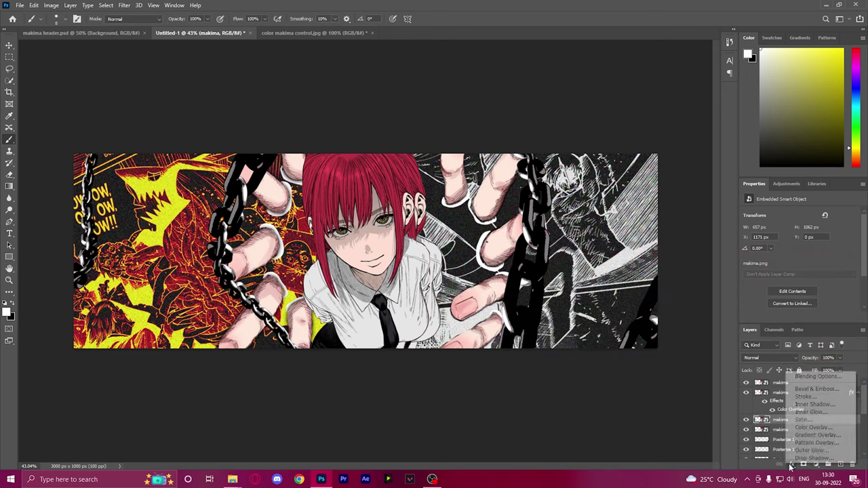
left_click(802, 428)
left_click(719, 288)
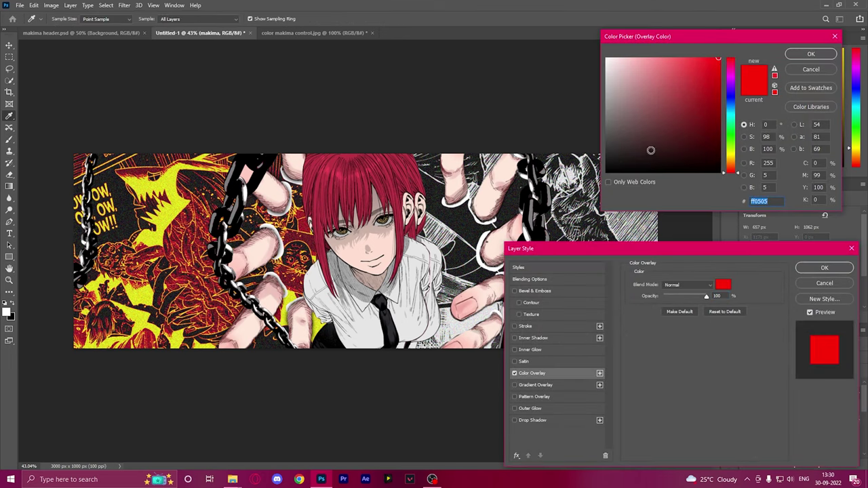
left_click_drag(651, 151, 566, 196)
left_click(811, 54)
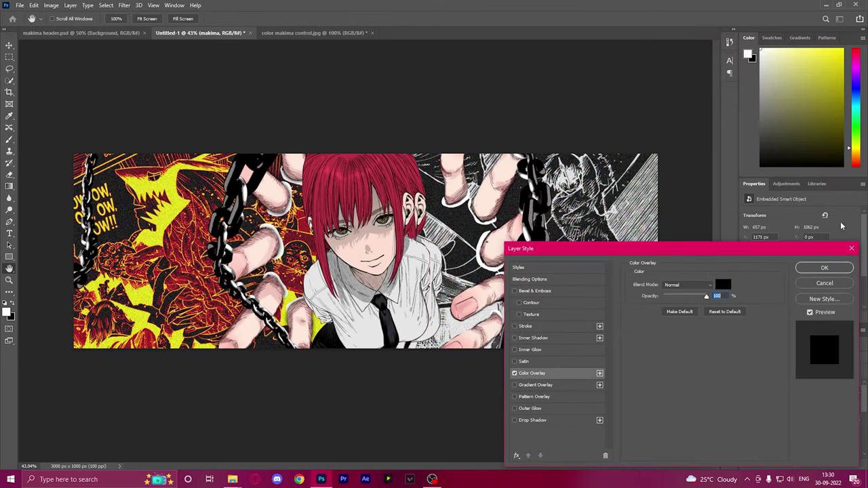
left_click(825, 269)
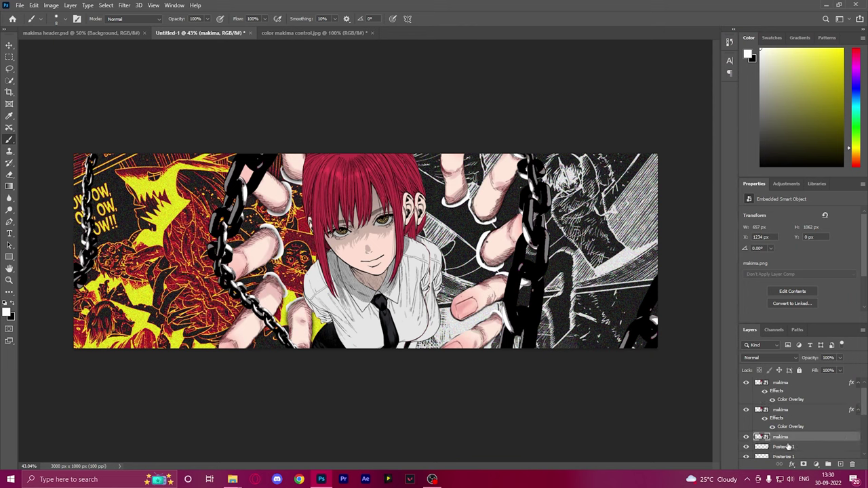
Add a white (ffffff) Color Overlay at 100% opacity to the lowest makima layer.
left_click(793, 466)
left_click(814, 428)
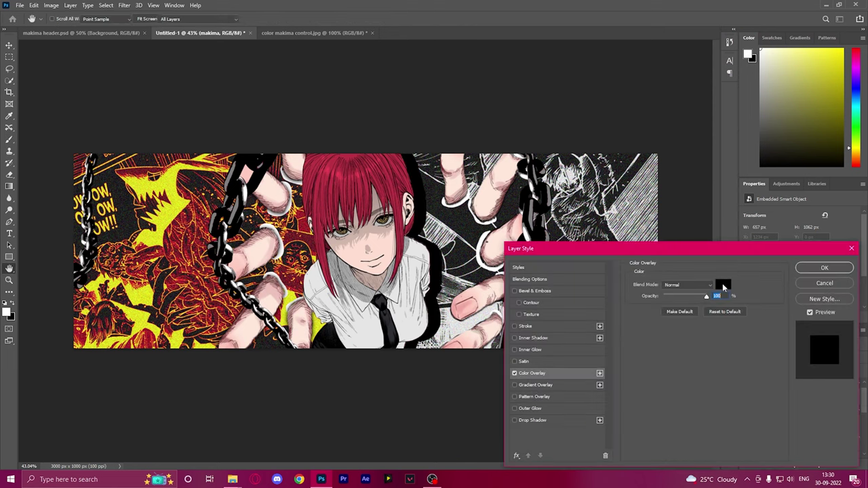
left_click(724, 284)
type("ffffff")
left_click(812, 53)
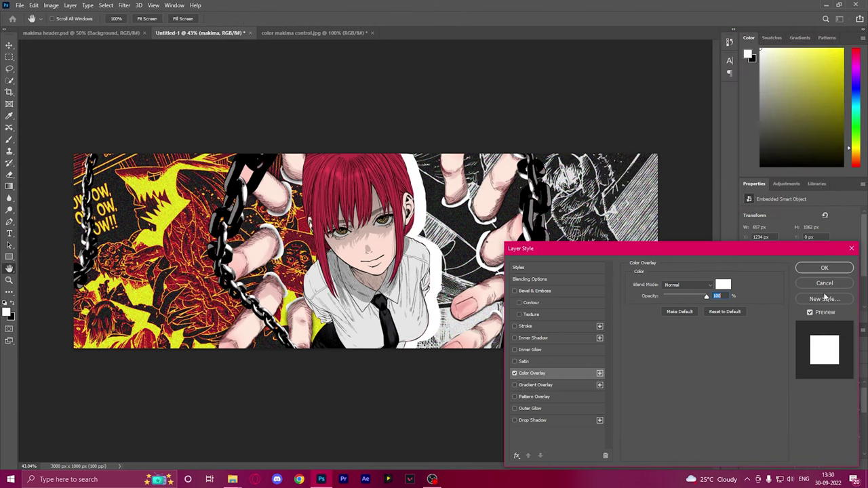
left_click(825, 268)
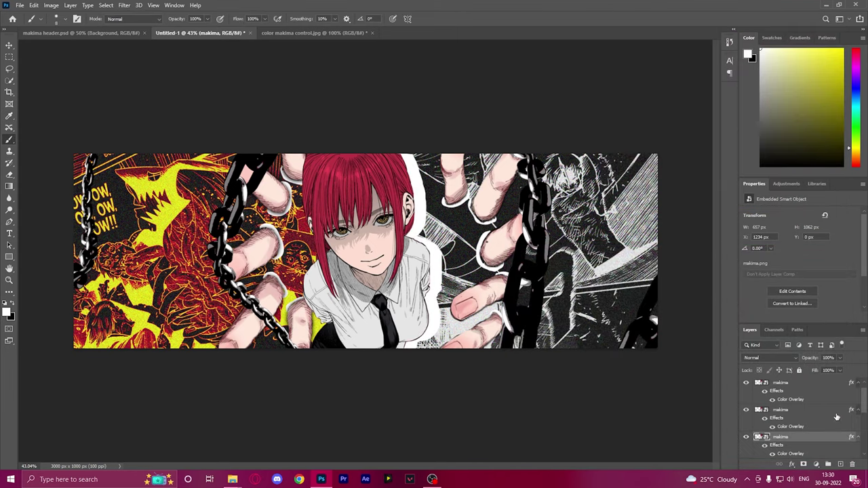
Shift the red makima copy slightly right to form a rim along the character's right edge.
left_click(793, 384)
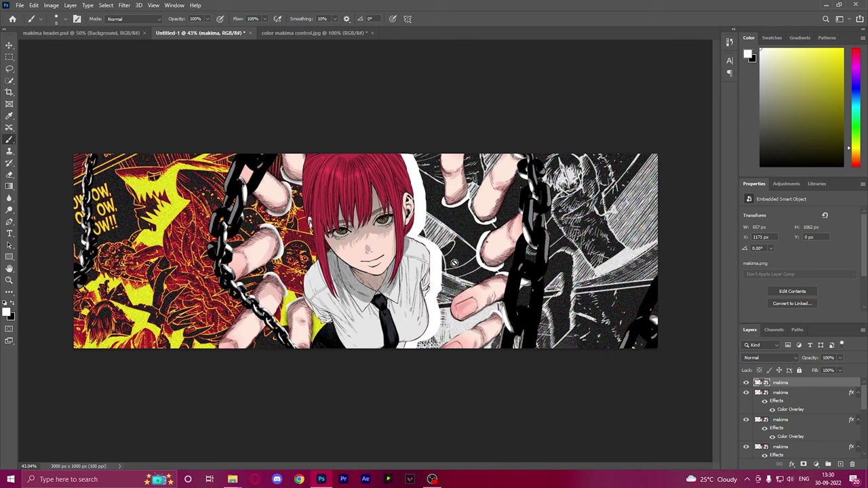
left_click(786, 395)
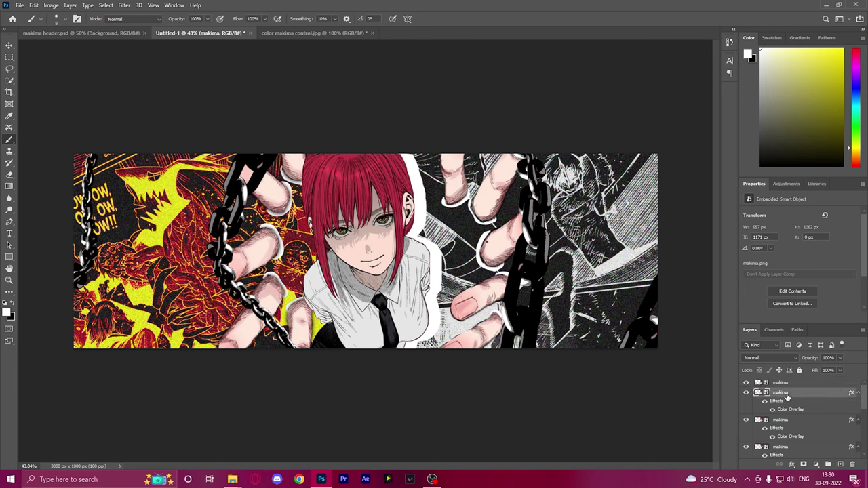
key("ctrl+t")
mouse_move(408, 271)
left_mouse_down()
mouse_move(419, 270)
mouse_move(411, 271)
left_mouse_up()
Move the white makima copy left to X 1155 px to form a rim along the character's left edge.
left_click(789, 422)
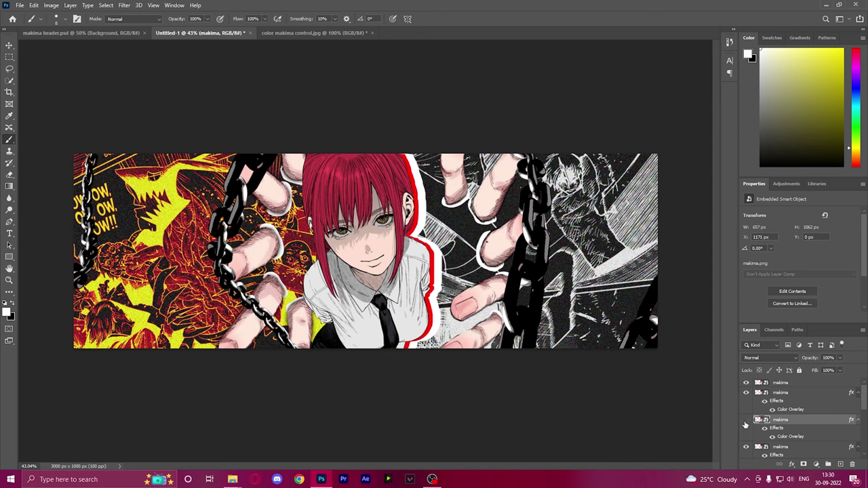
left_click(765, 451)
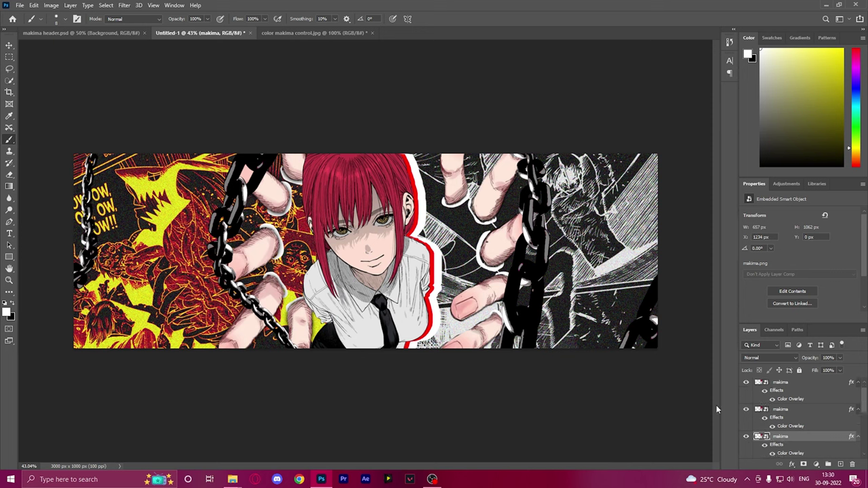
key("ctrl+t")
mouse_move(408, 297)
left_mouse_down()
mouse_move(385, 298)
mouse_move(396, 297)
left_mouse_up()
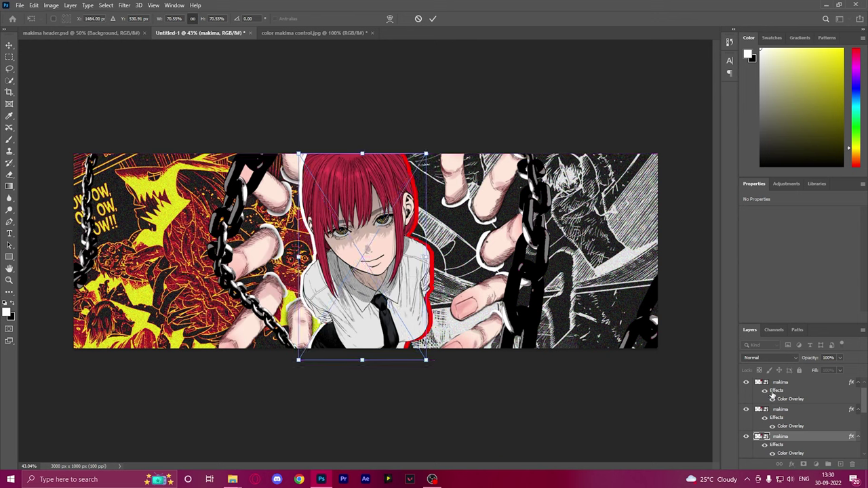
key("Return")
key("b")
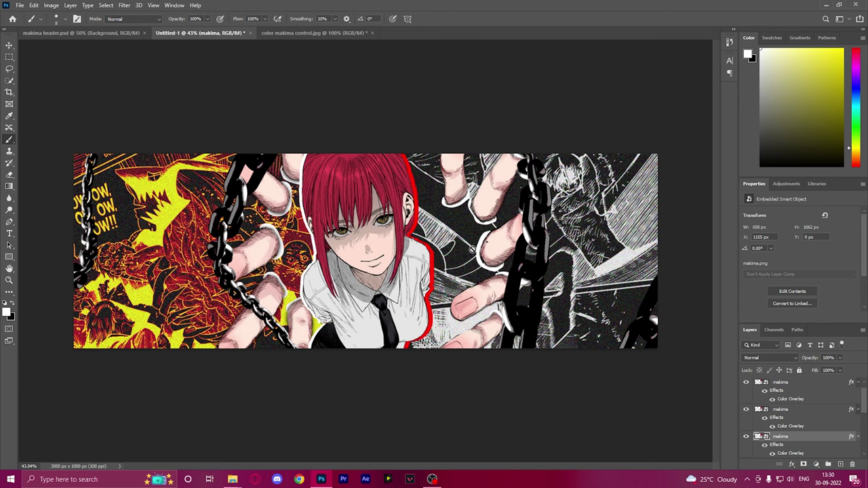
Move the black makima copy above the red one in the layer stack and offset it to X 1172 px, Y 18 px.
left_click(779, 411)
key("ctrl+t")
left_click_drag(379, 278, 393, 258)
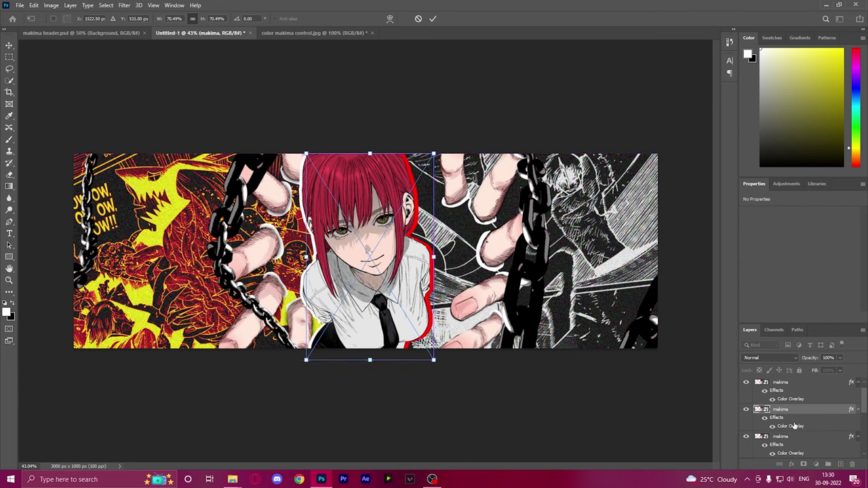
scroll(794, 426, "up", 1)
key("Return")
left_click_drag(795, 418, 790, 387)
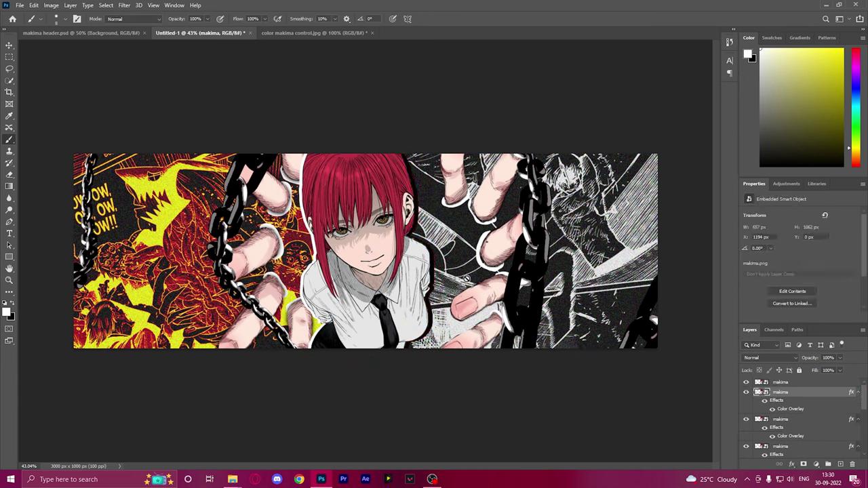
key("ctrl+t")
left_click_drag(417, 268, 412, 274)
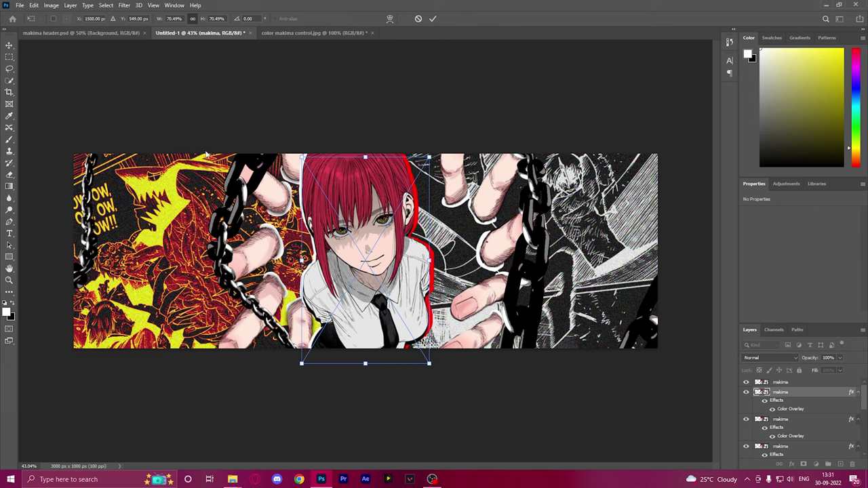
key("Return")
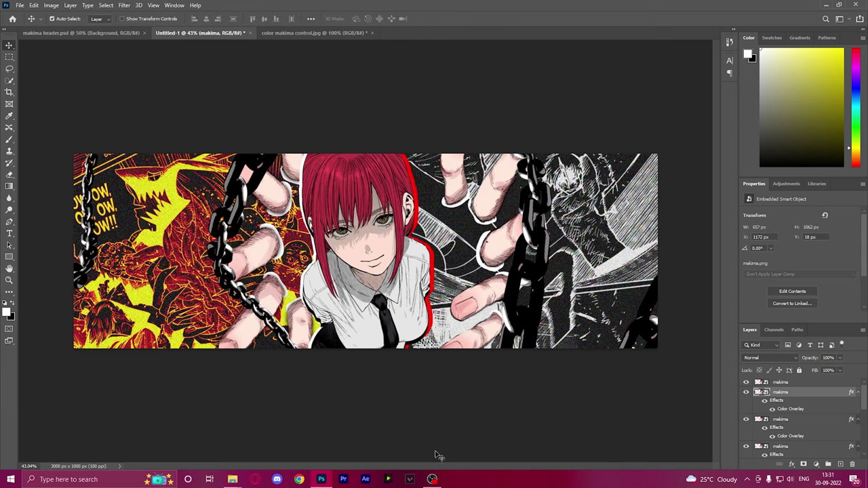
Add a new empty layer above the top makima layer for painting the eyes.
scroll(430, 396, "down", 3)
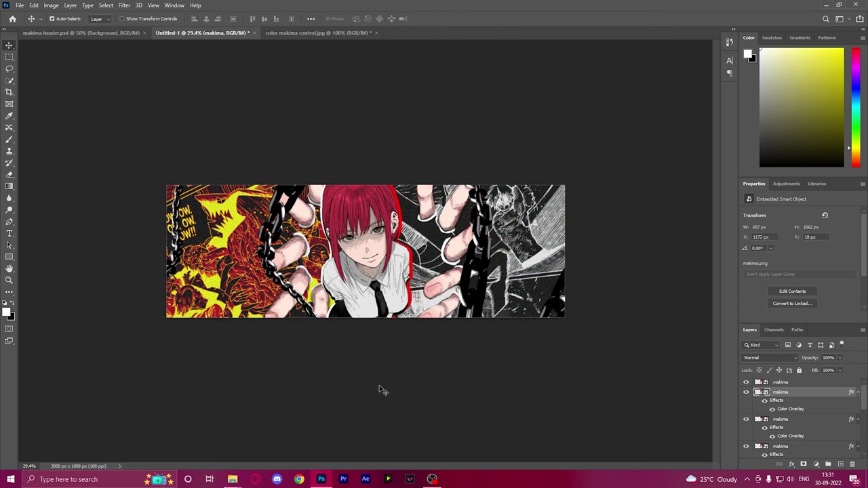
scroll(378, 390, "up", 3)
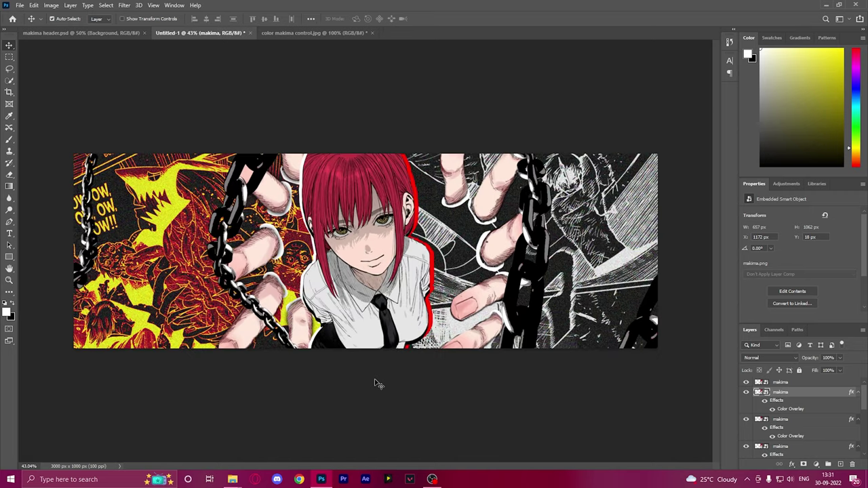
scroll(380, 365, "up", 3)
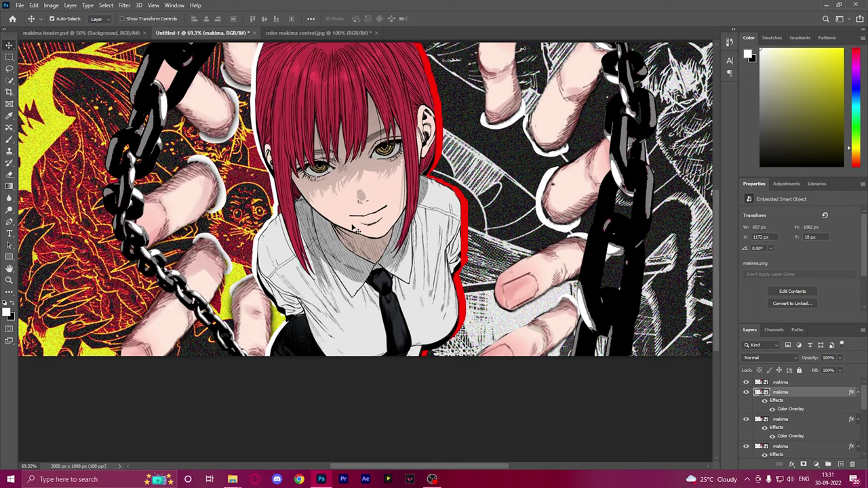
scroll(361, 235, "up", 1)
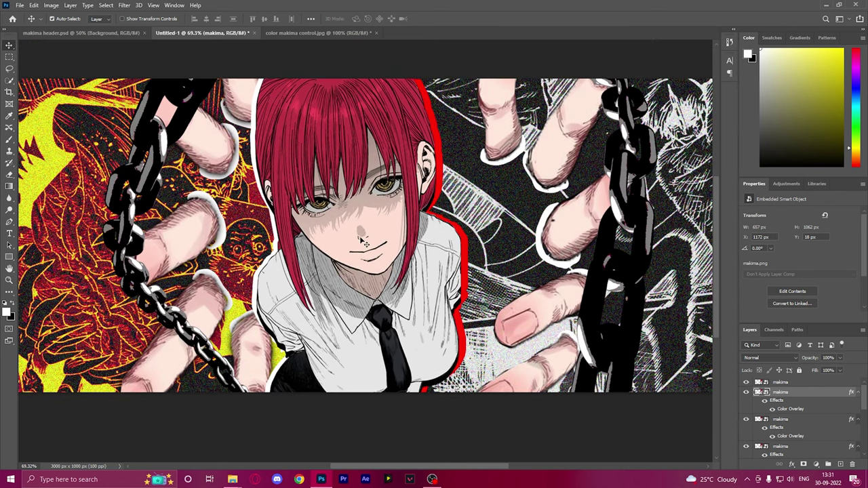
scroll(364, 242, "up", 8)
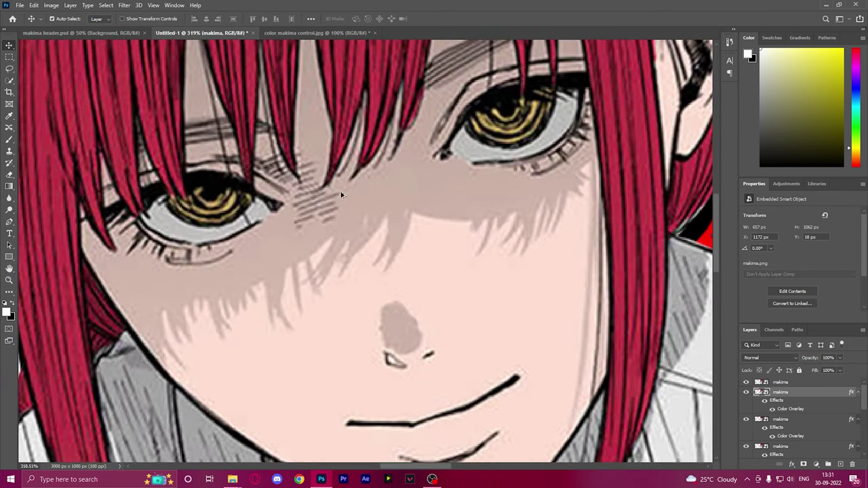
left_click(778, 383)
left_click(841, 464)
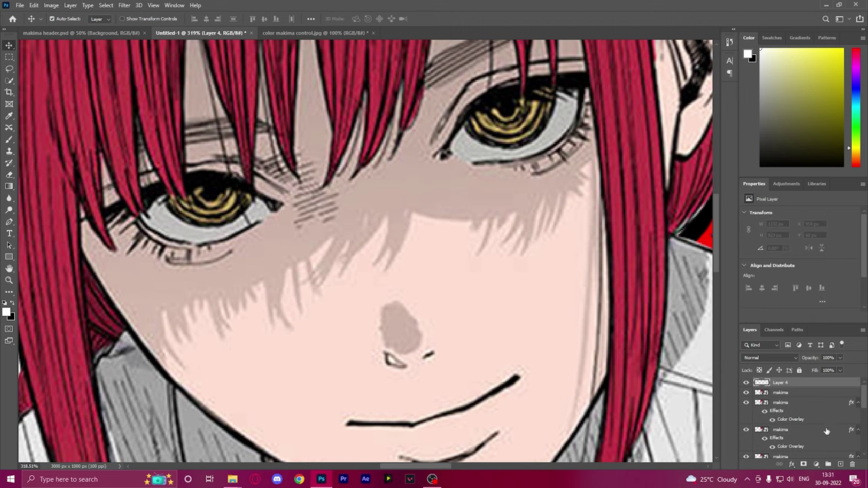
Choose the Brush tool and set the foreground colour to bright yellow (#ffea00).
scroll(298, 246, "up", 1)
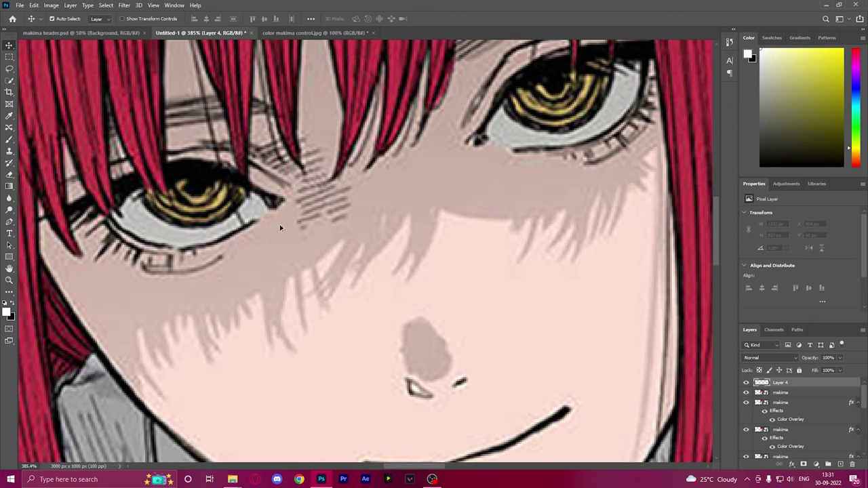
left_click(9, 140)
left_click(7, 312)
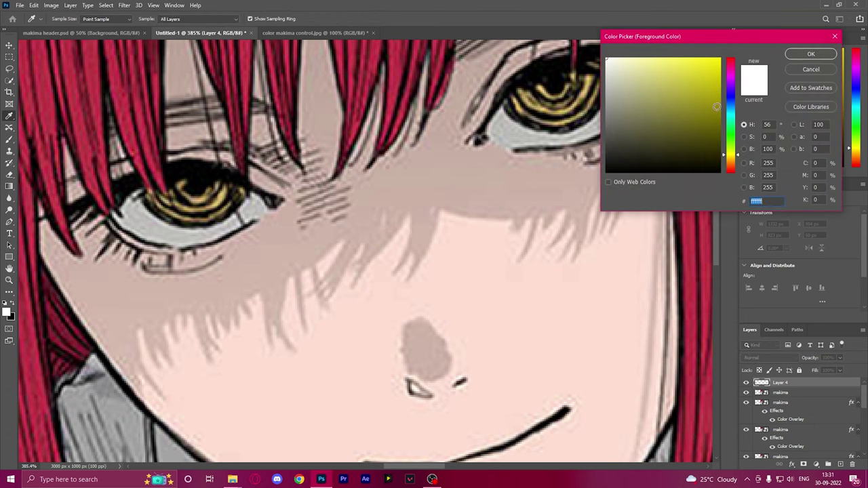
left_click_drag(736, 155, 739, 157)
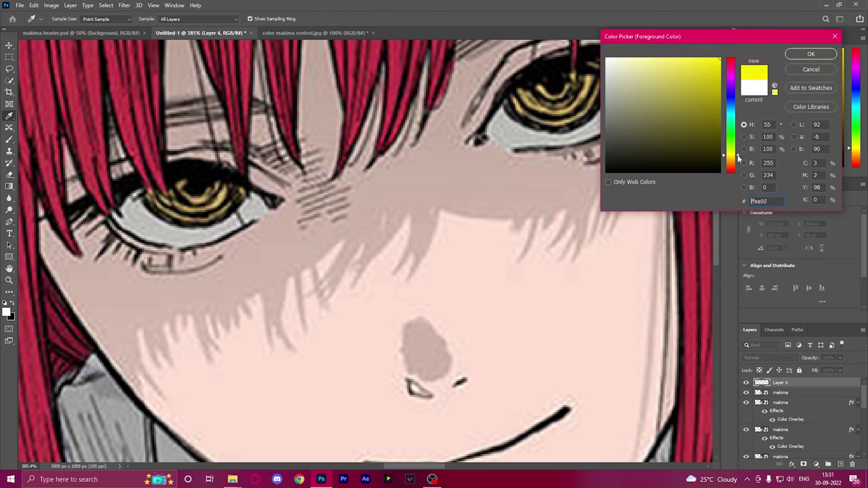
left_click(811, 55)
Paint yellow strokes along the concentric iris rings of the character's left-hand eye.
mouse_move(258, 192)
left_mouse_down()
mouse_move(257, 221)
mouse_move(241, 260)
left_mouse_up()
scroll(170, 201, "up", 3)
scroll(170, 201, "up", 4)
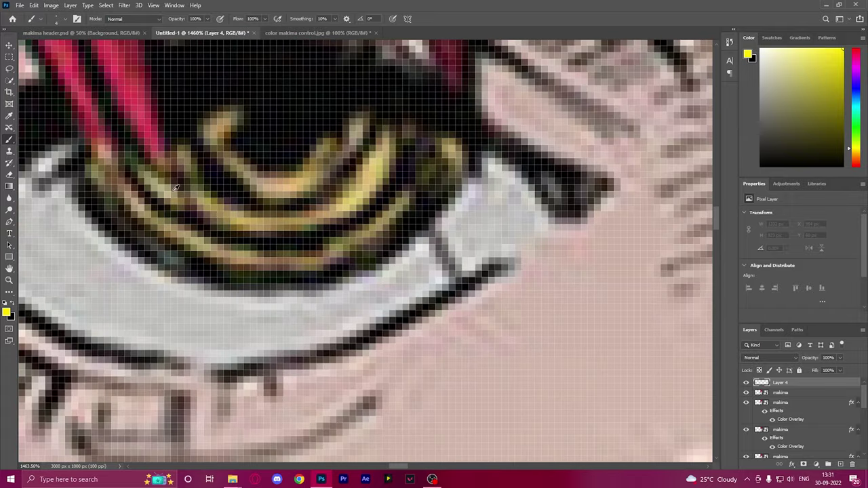
mouse_move(228, 109)
left_mouse_down()
mouse_move(215, 132)
mouse_move(228, 163)
mouse_move(288, 187)
mouse_move(310, 182)
mouse_move(366, 121)
left_mouse_up()
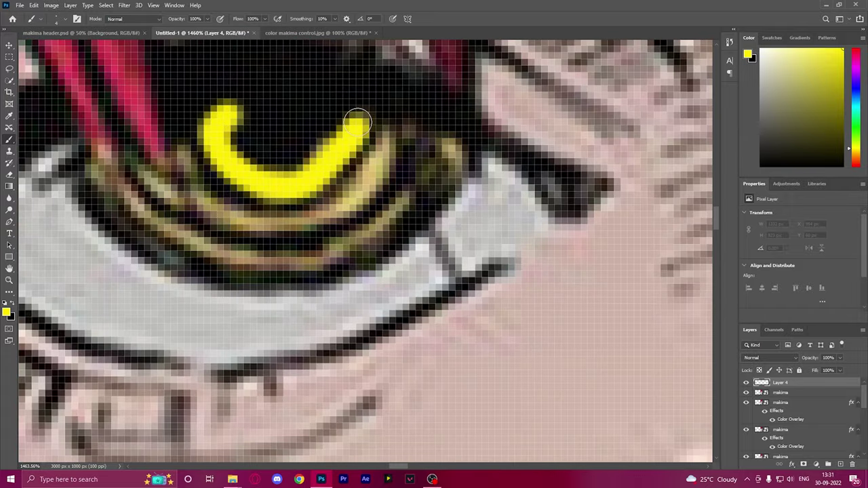
mouse_move(178, 144)
left_mouse_down()
mouse_move(210, 198)
mouse_move(265, 225)
mouse_move(336, 207)
mouse_move(386, 168)
mouse_move(390, 142)
left_mouse_up()
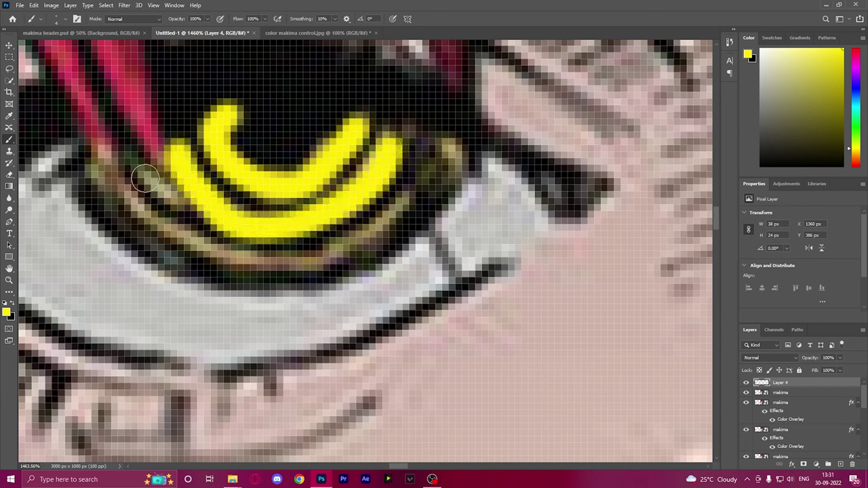
mouse_move(136, 163)
left_mouse_down()
mouse_move(264, 266)
mouse_move(454, 139)
left_mouse_up()
scroll(414, 302, "down", 8)
scroll(409, 302, "up", 4)
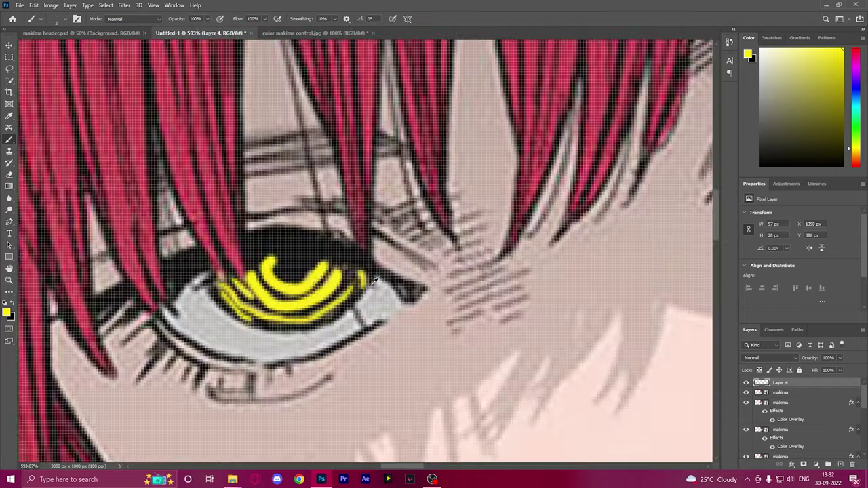
Paint yellow strokes along the concentric iris rings of the character's right-hand eye.
scroll(407, 284, "down", 8)
scroll(407, 271, "up", 10)
left_click_drag(382, 233, 469, 237)
mouse_move(350, 246)
left_mouse_down()
mouse_move(503, 210)
mouse_move(485, 213)
left_mouse_up()
left_click_drag(341, 245, 417, 299)
mouse_move(329, 263)
left_mouse_down()
mouse_move(511, 280)
mouse_move(544, 218)
left_mouse_up()
left_click_drag(543, 224, 413, 314)
scroll(402, 272, "down", 12)
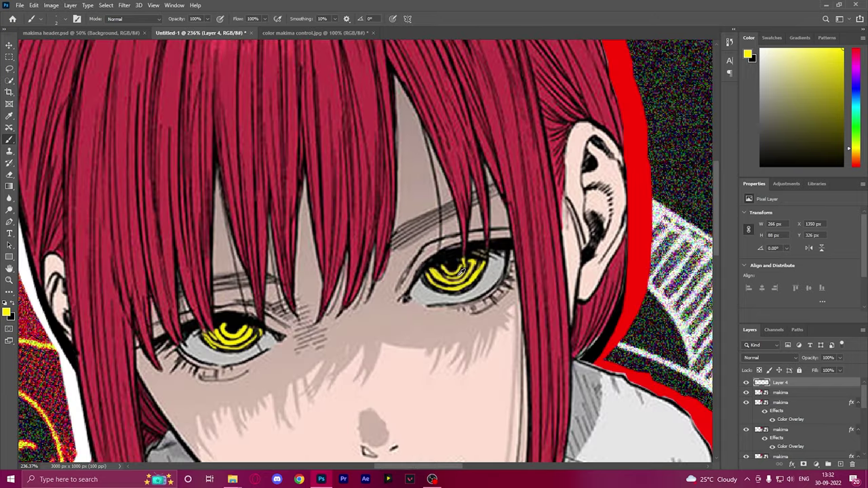
scroll(440, 322, "up", 5)
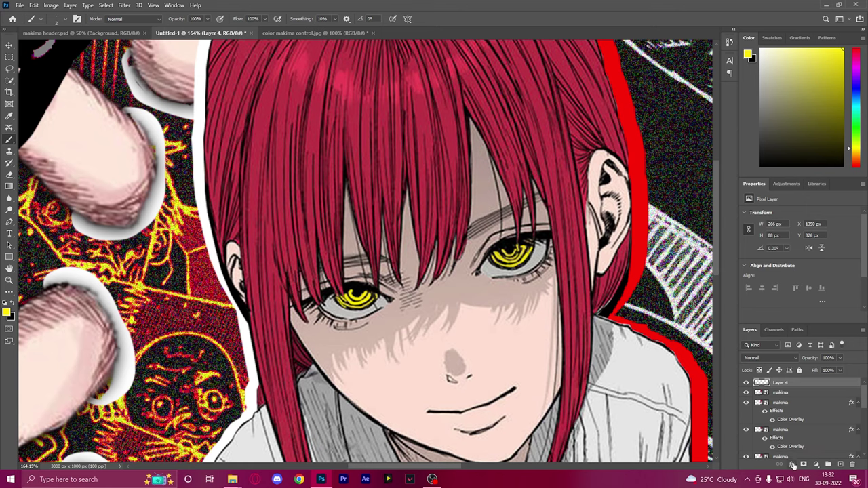
Add a red outer glow to the painted eyes layer with 16% spread and a size of 84 px.
left_click(792, 465)
left_click(809, 455)
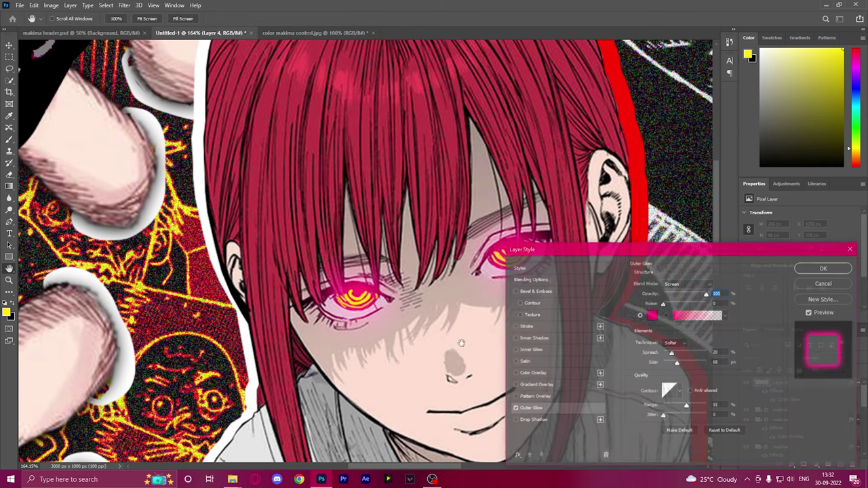
left_click(671, 354)
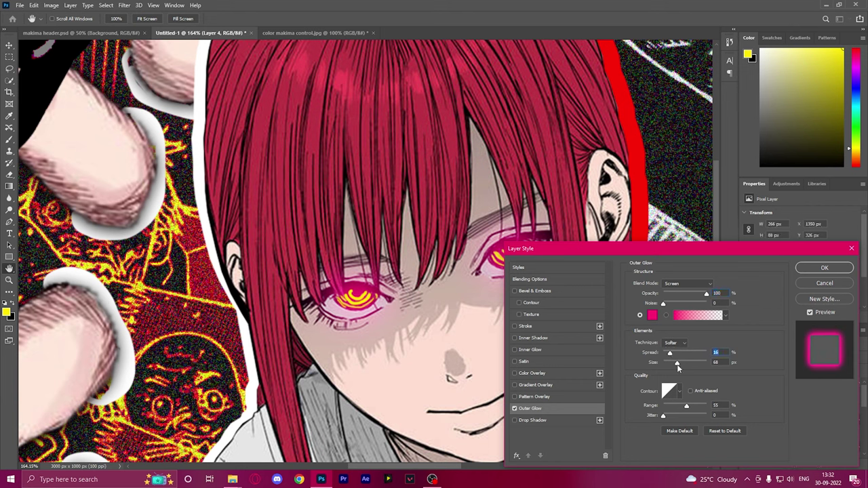
left_click_drag(678, 369, 682, 367)
left_click(653, 315)
left_click_drag(729, 68, 730, 58)
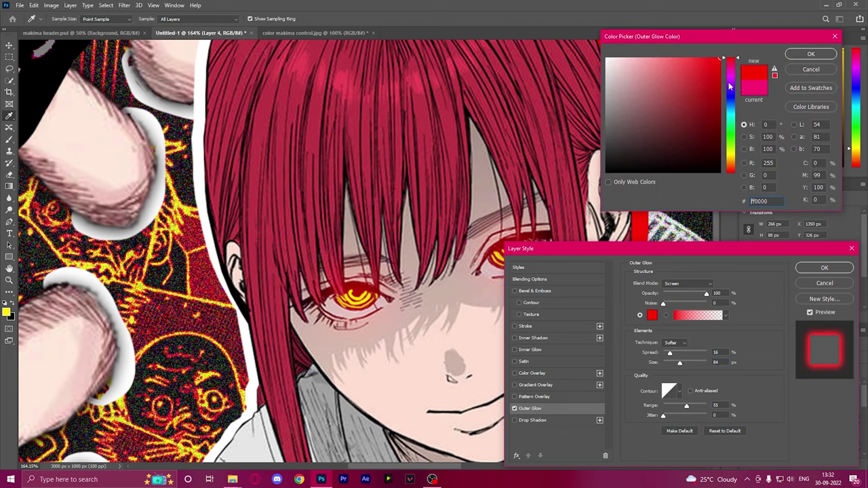
left_click(811, 53)
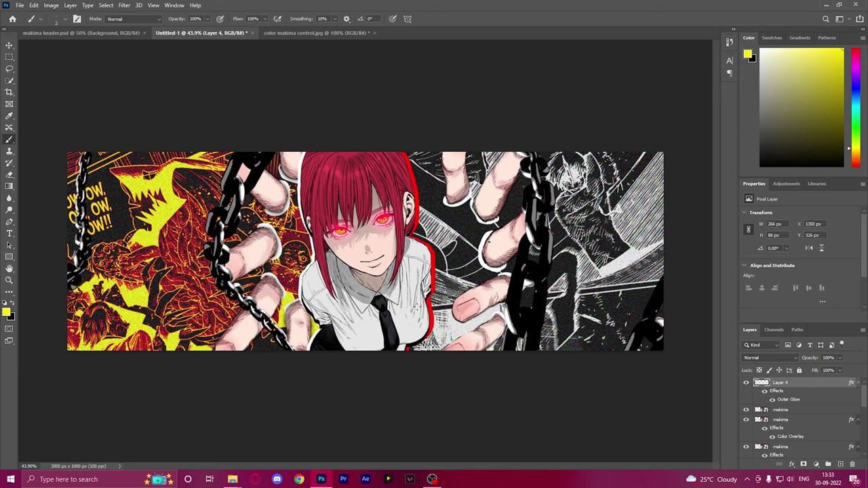
key("ctrl+minus")
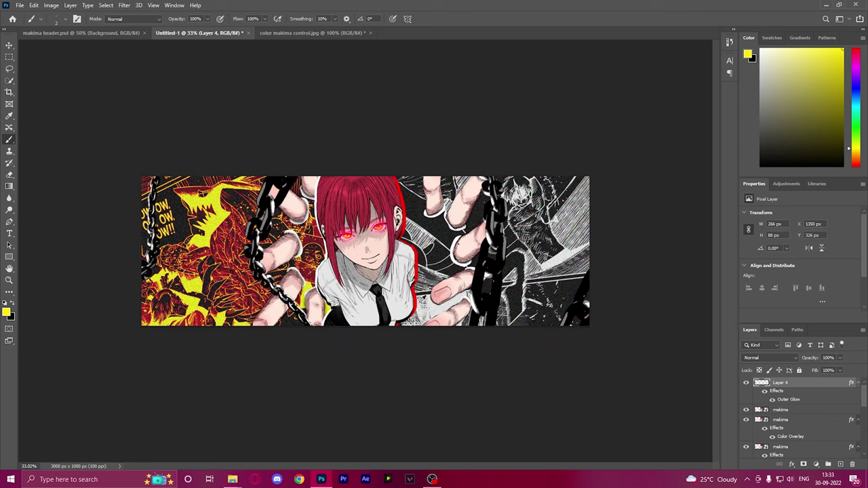
scroll(424, 294, "up", 3)
scroll(425, 294, "down", 1)
scroll(425, 294, "up", 2)
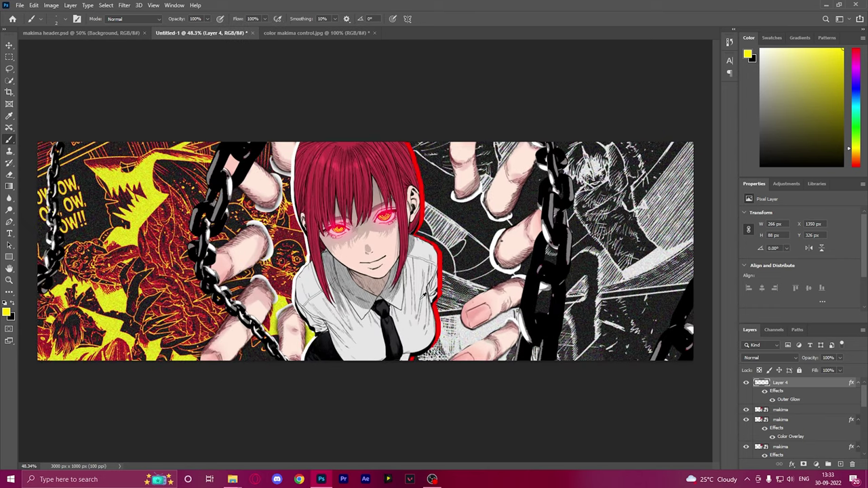
Add a black drop shadow to the topmost Posterize 1 layer, the chain in the artwork's lower-right corner.
scroll(804, 426, "down", 5)
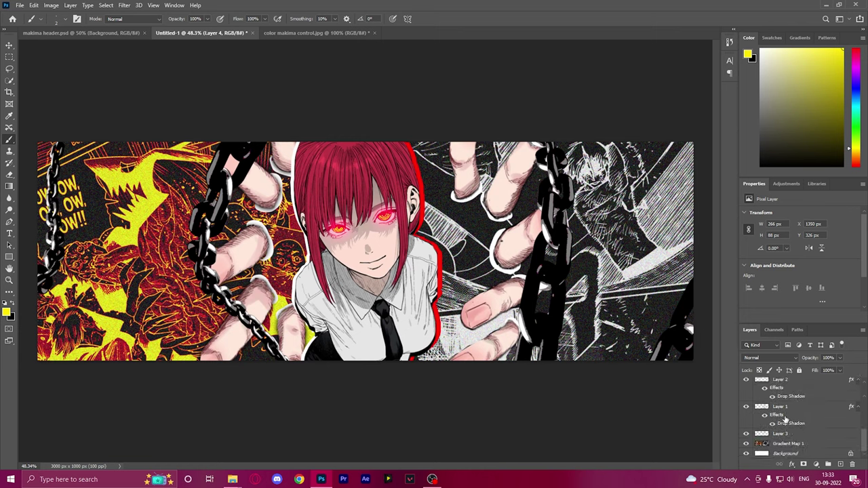
scroll(790, 423, "up", 2)
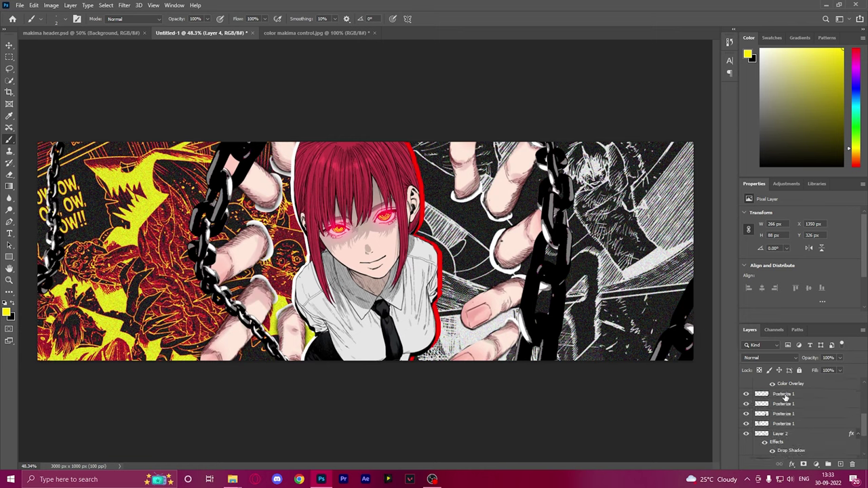
left_click(785, 398)
left_click(791, 464)
left_click(812, 456)
left_click(723, 285)
left_click(573, 257)
left_click(810, 55)
left_click_drag(678, 249, 389, 210)
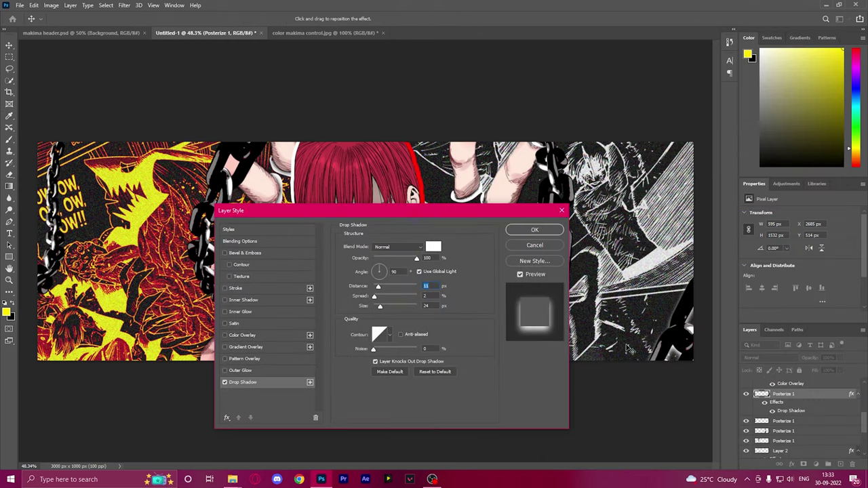
left_click(433, 246)
left_click(604, 172)
left_click(810, 54)
left_click_drag(380, 306, 380, 286)
left_click(534, 230)
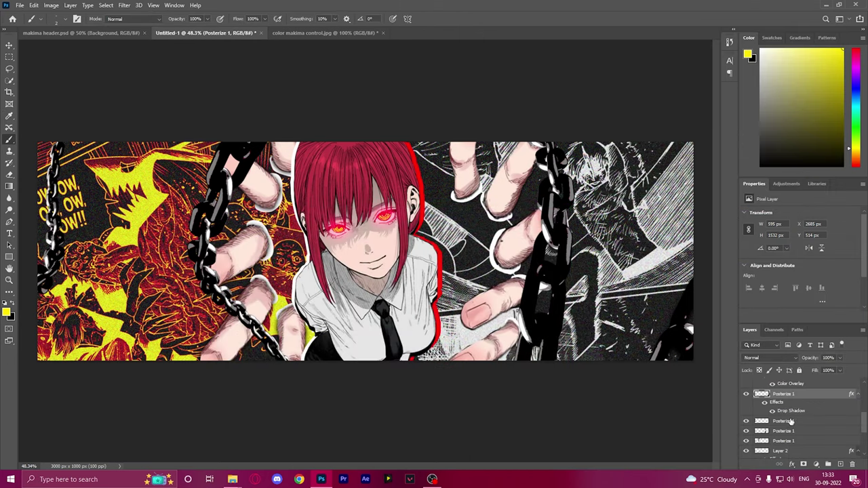
Add a white drop shadow to the second Posterize 1 layer, the chain at the artwork's far left.
left_click(791, 422)
left_click(792, 464)
left_click(812, 455)
left_click(432, 247)
left_click(534, 229)
Add a black drop shadow to the third Posterize 1 layer, the large chain right of the character.
left_click(789, 448)
left_click(792, 464)
left_click(812, 456)
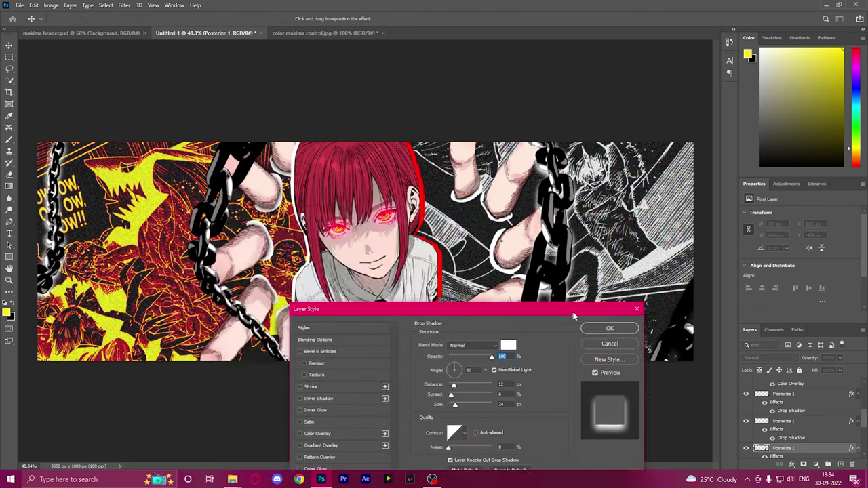
left_click_drag(574, 313, 365, 151)
left_click(299, 184)
left_click(603, 173)
left_click(811, 54)
left_click(421, 174)
Add a white drop shadow to the remaining Posterize 1 layer, the chain over the fingers left of the character.
left_click(786, 422)
left_click(791, 464)
left_click(812, 465)
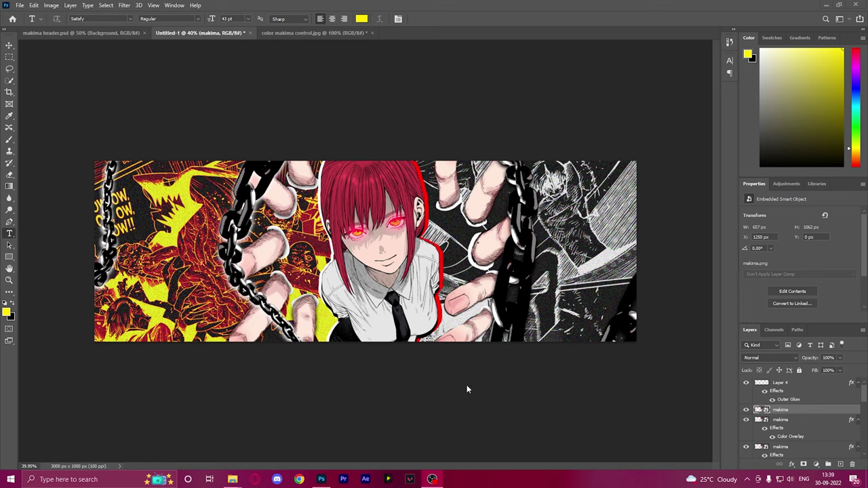
Select the whole character on the uppermost makima layer using Select Subject.
scroll(467, 384, "up", 2)
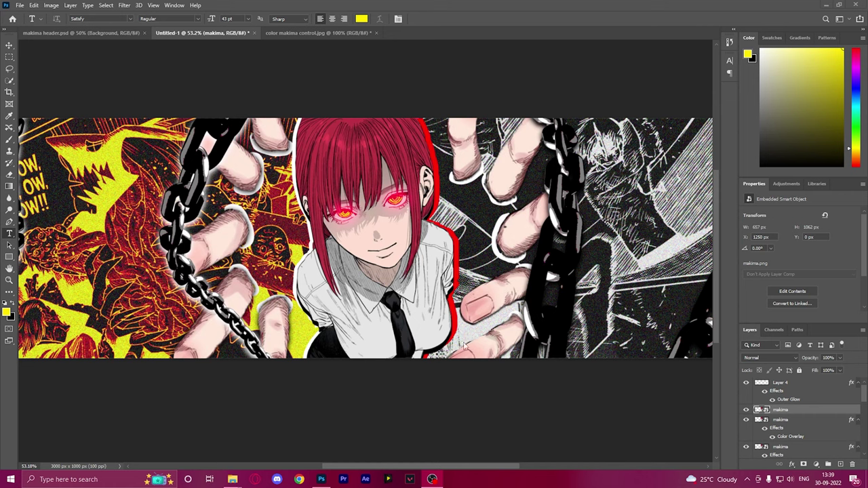
left_click(785, 412)
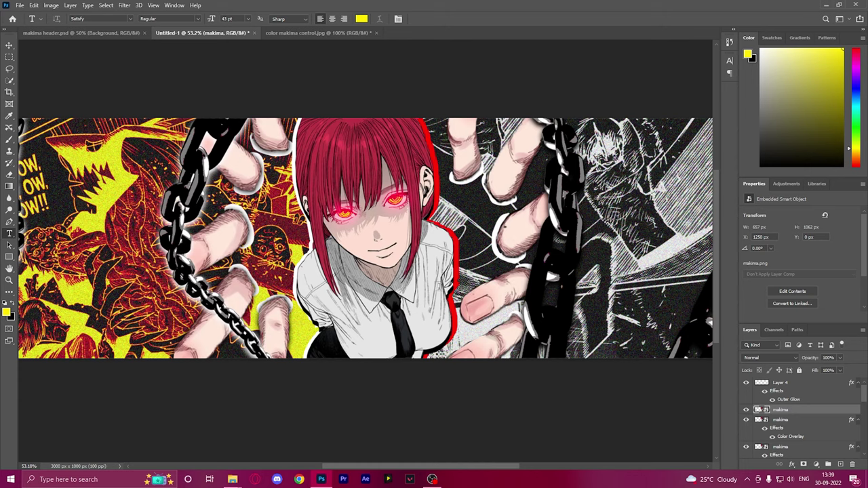
scroll(430, 274, "down", 1)
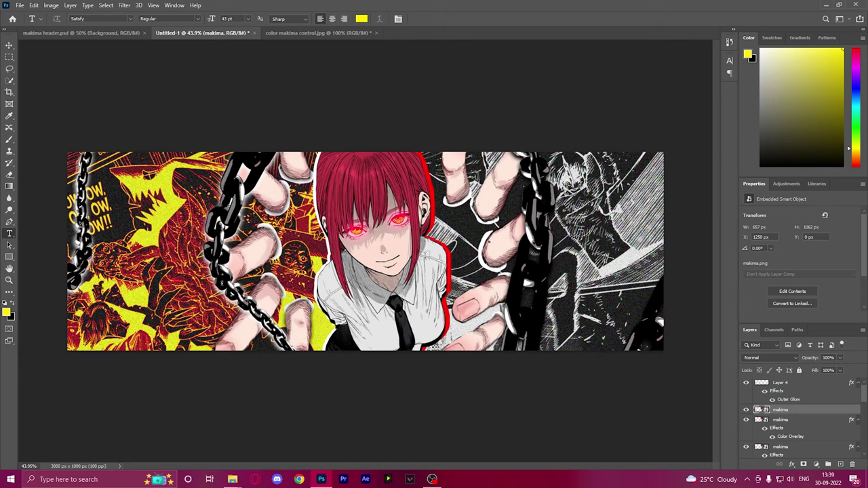
left_click(9, 81)
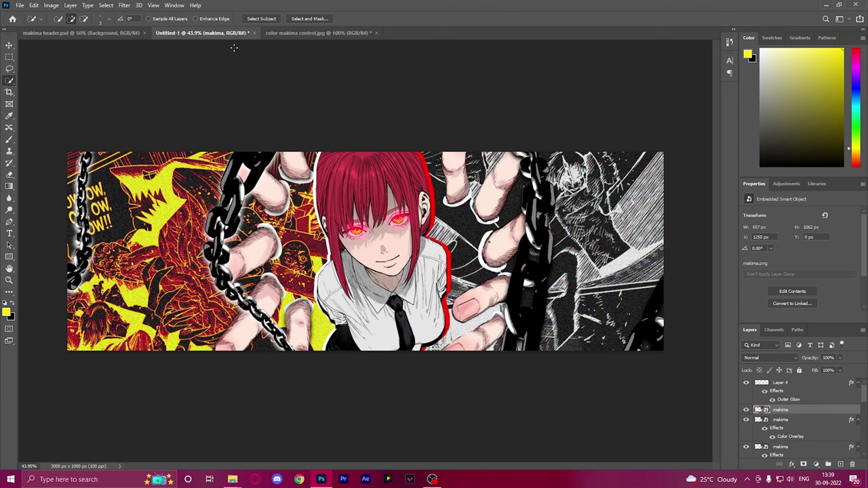
left_click(262, 18)
scroll(412, 310, "up", 5)
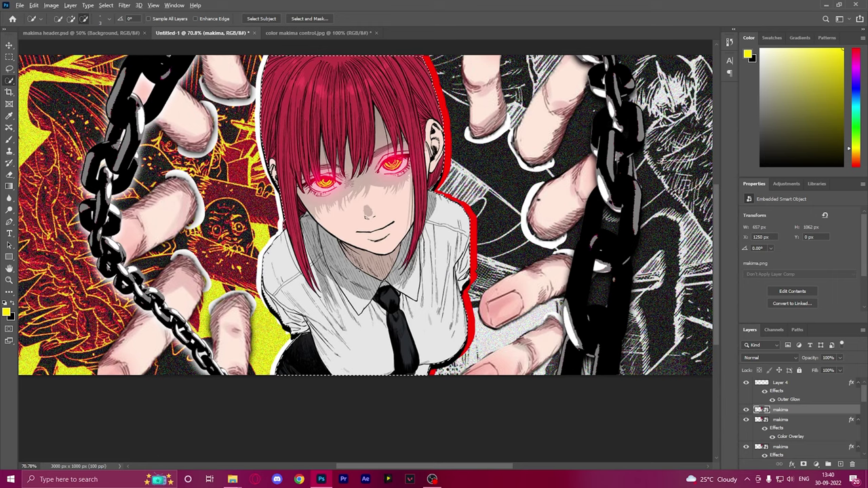
scroll(361, 266, "down", 2)
scroll(372, 236, "up", 2)
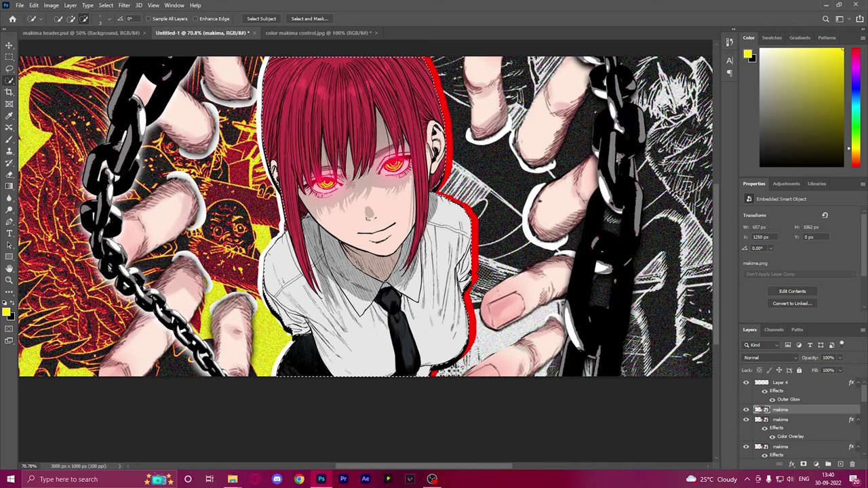
scroll(371, 236, "down", 2)
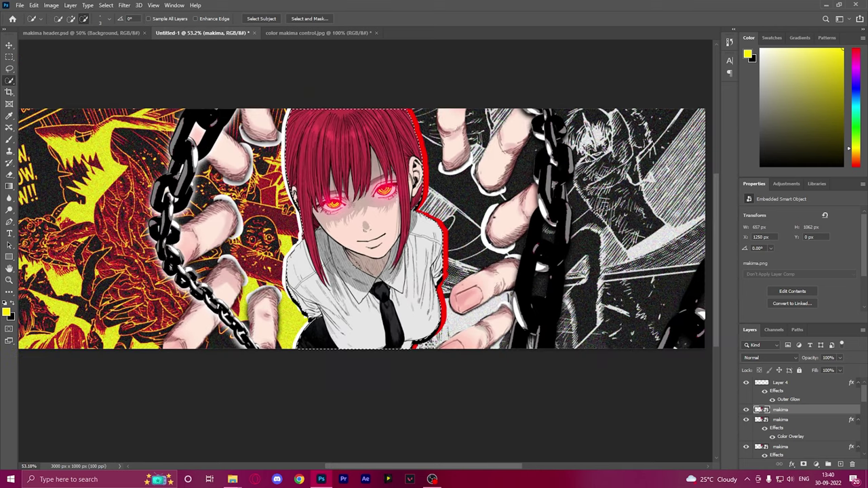
Smooth the edges of the selection around the character.
left_click(9, 59)
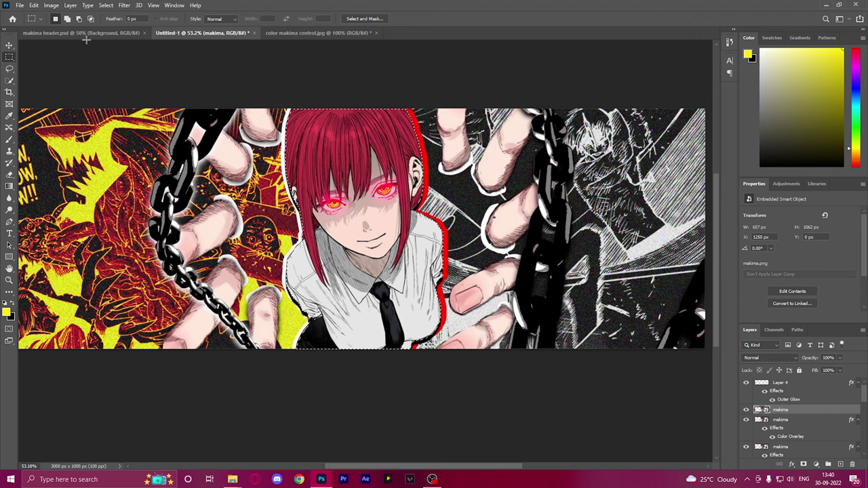
left_click(106, 6)
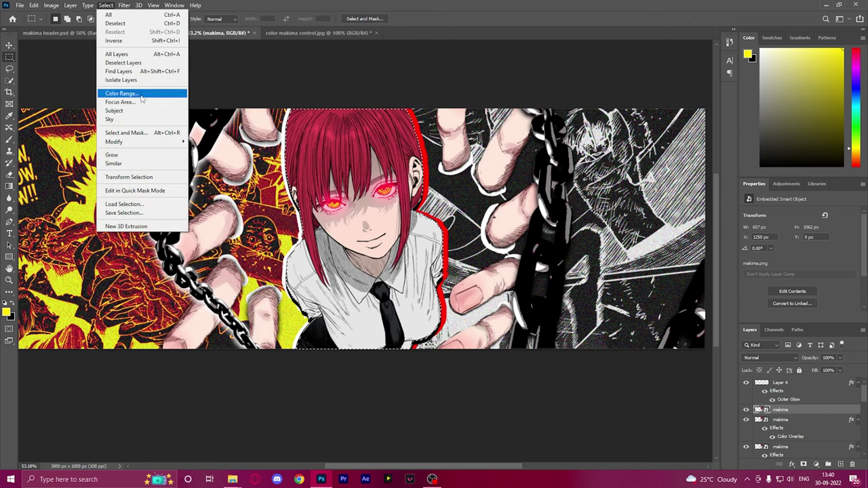
mouse_move(182, 142)
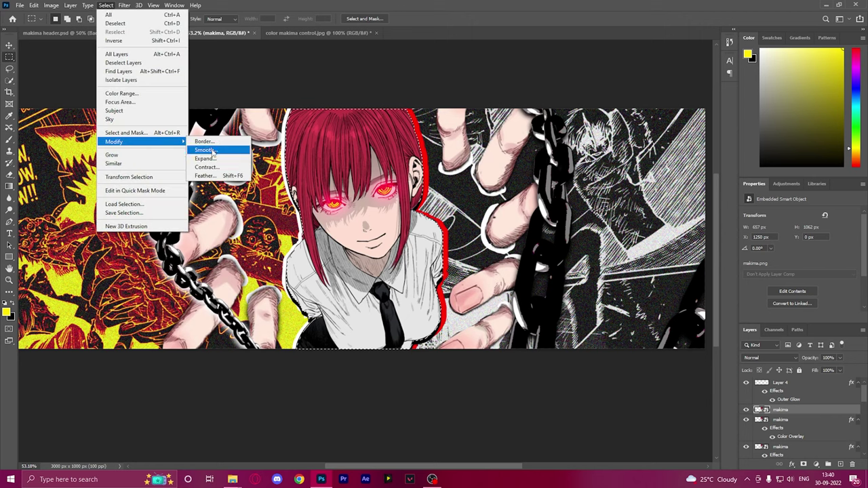
left_click(212, 150)
left_click(482, 150)
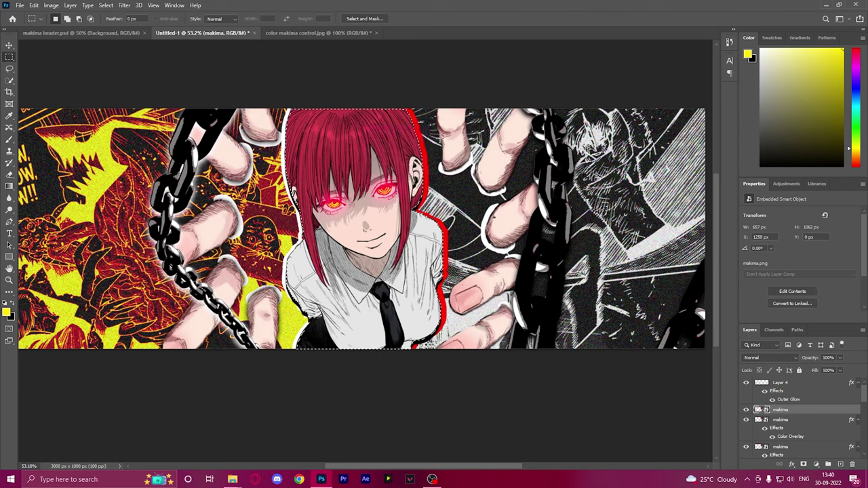
Expand the selection around the character by 50 pixels.
left_click(106, 5)
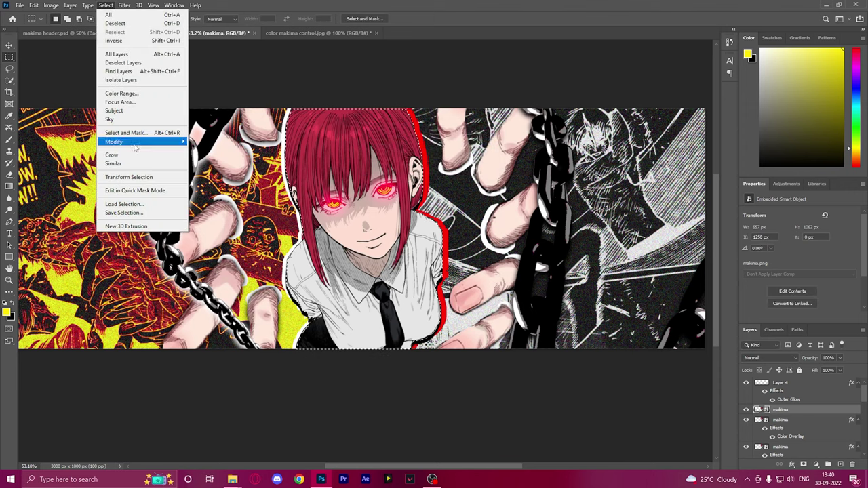
mouse_move(135, 142)
left_click(212, 159)
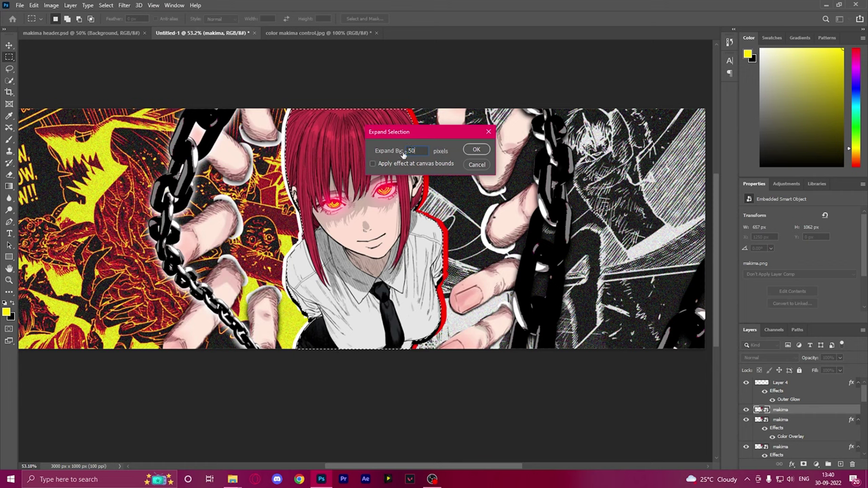
key("Return")
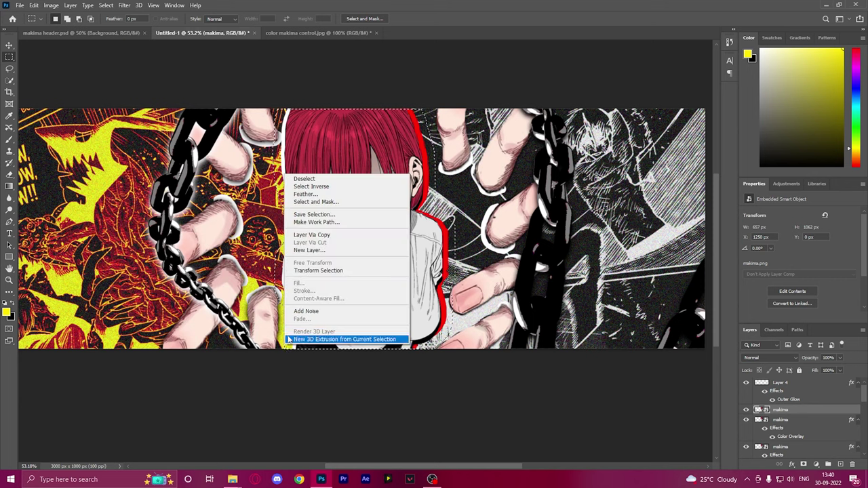
Convert the selection to a work path with 1.0 pixel tolerance and run repeated "Makima" text along it around the character.
left_click(318, 223)
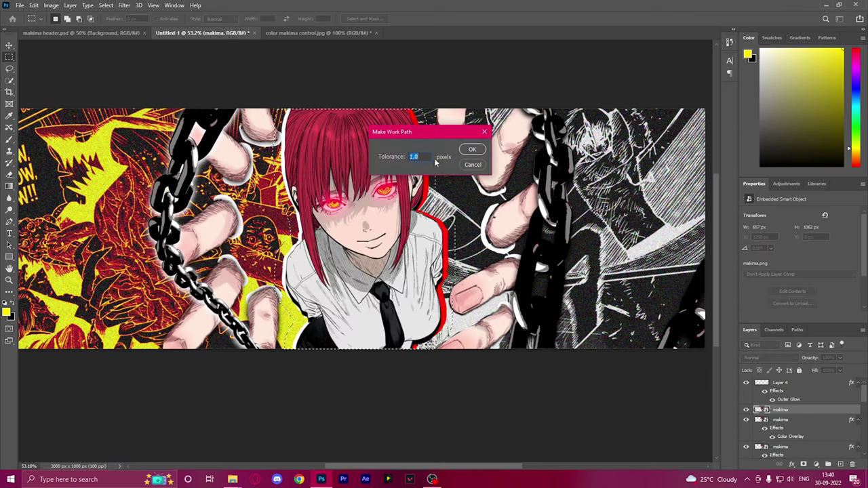
left_click(471, 150)
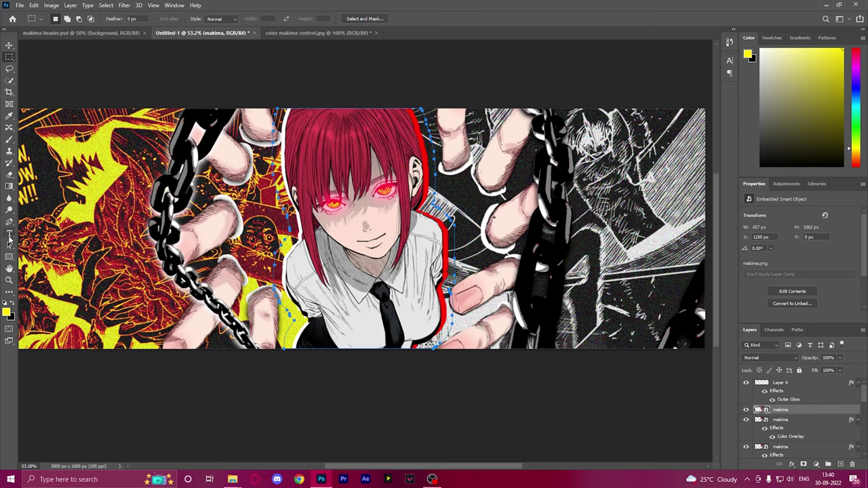
left_click(9, 234)
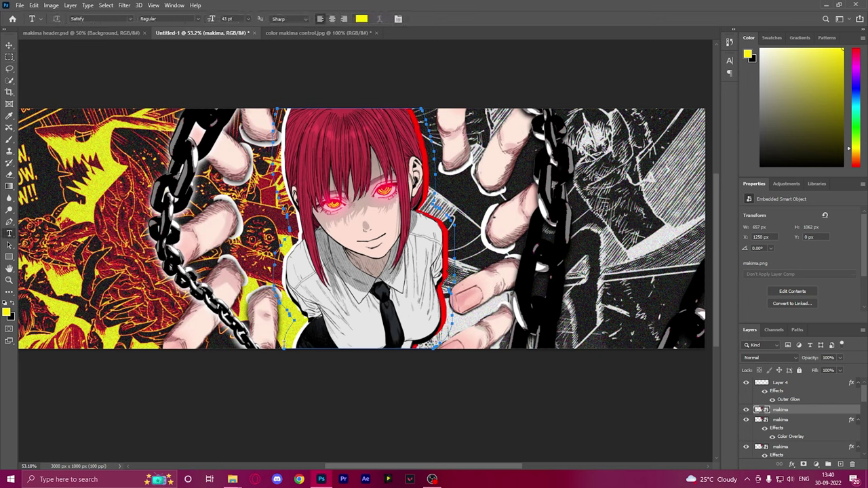
left_click(285, 344)
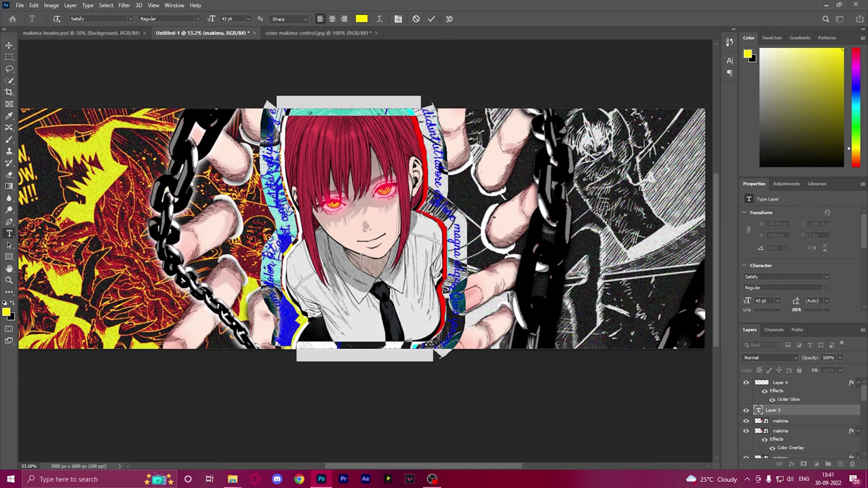
type("Makima Makima Makim")
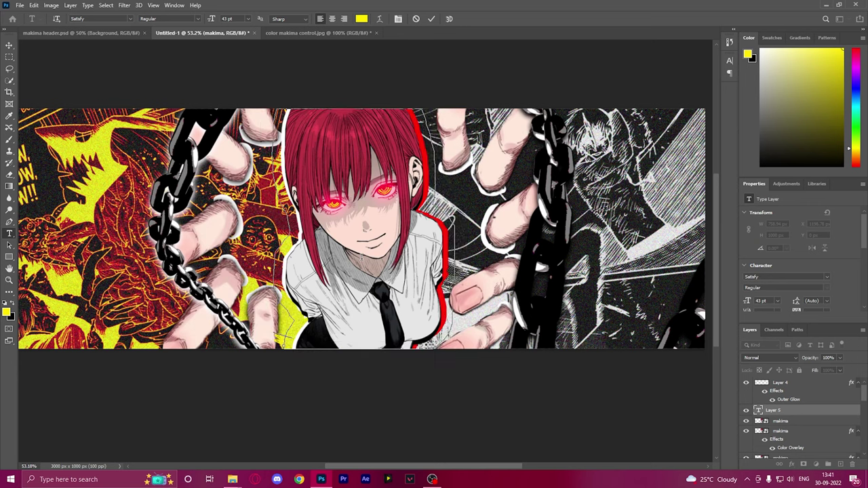
type(" makima makima")
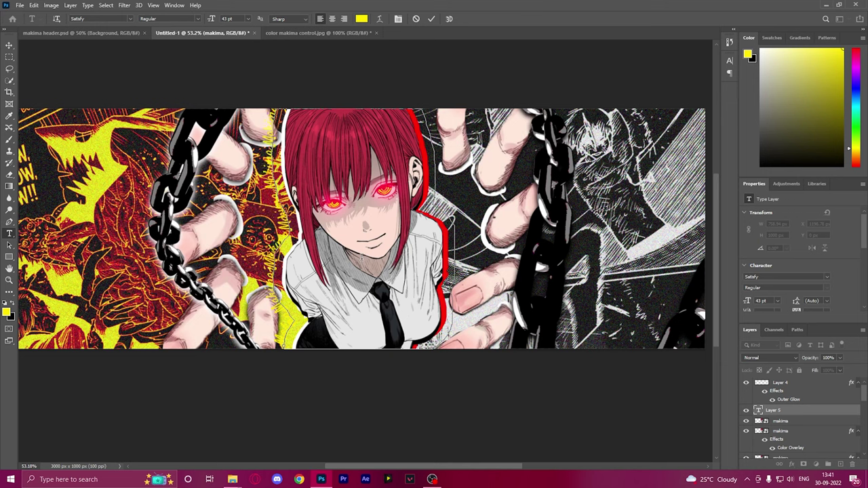
type(" makima makima makima makima makima makima makima")
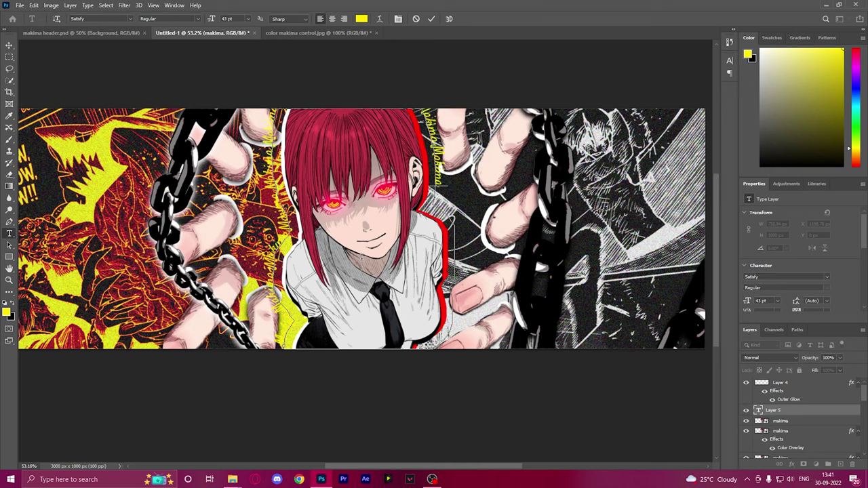
type(" makima")
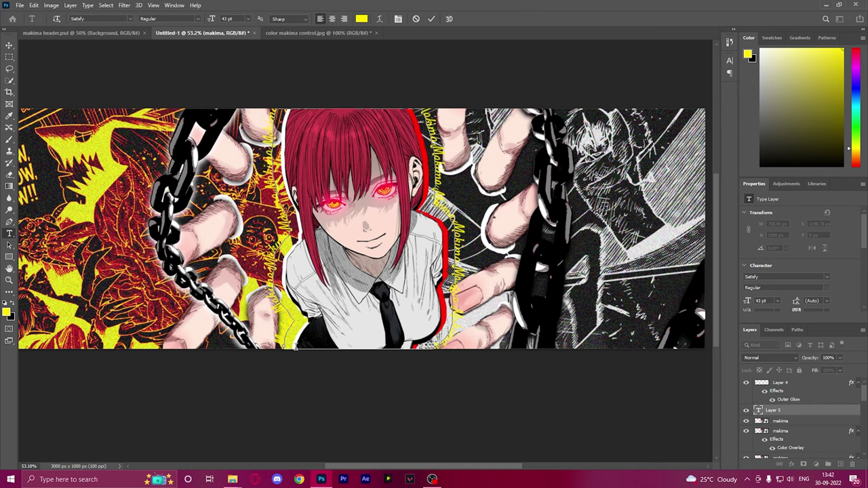
left_click(783, 415)
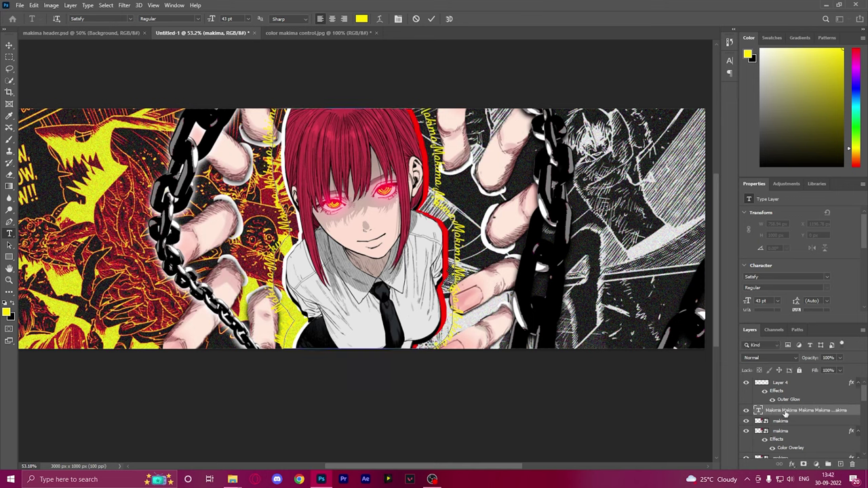
Add a 2 px black outside stroke to the Makima path text.
left_click(791, 464)
left_click(806, 401)
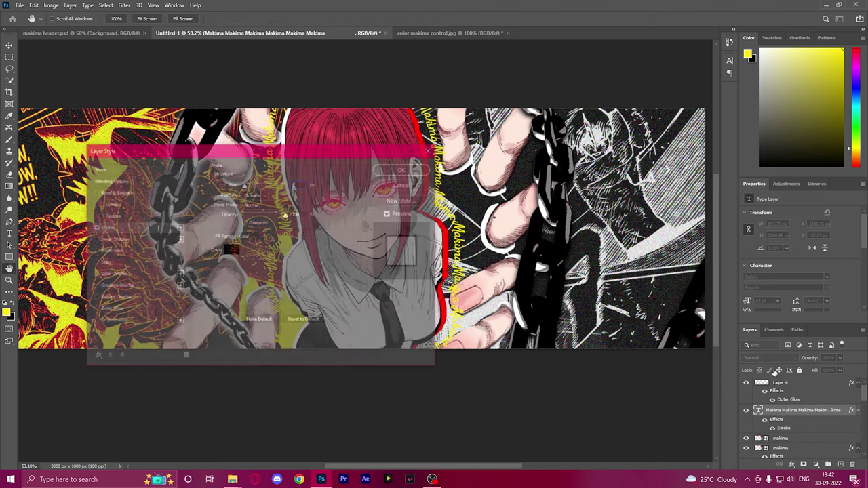
left_click_drag(291, 153, 706, 108)
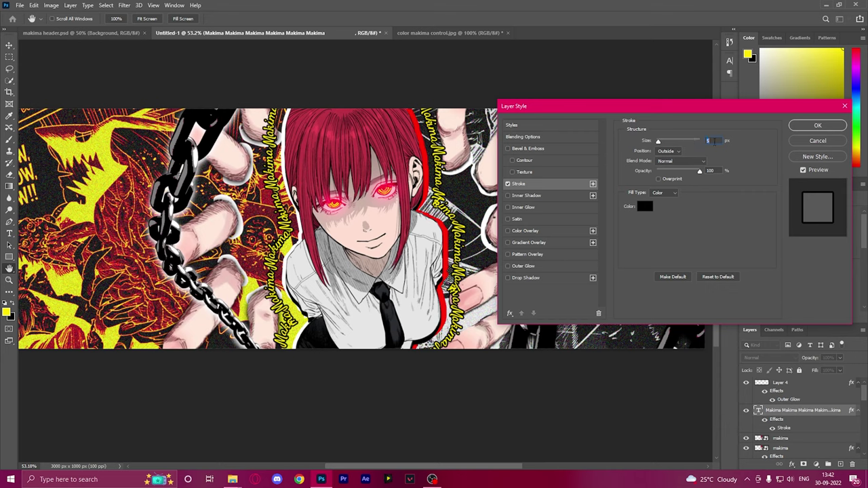
type("2")
key("Return")
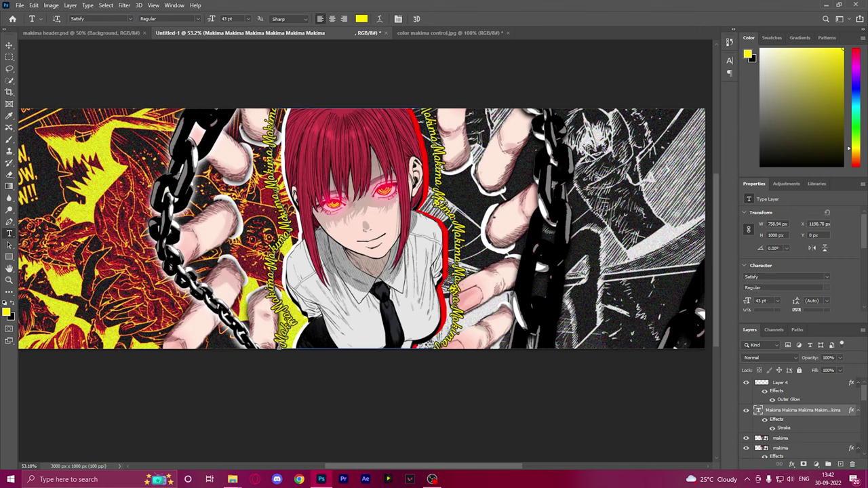
Recolor the Makima text running along the left side of the character off-white (#fffef0).
left_click_drag(427, 349, 281, 344)
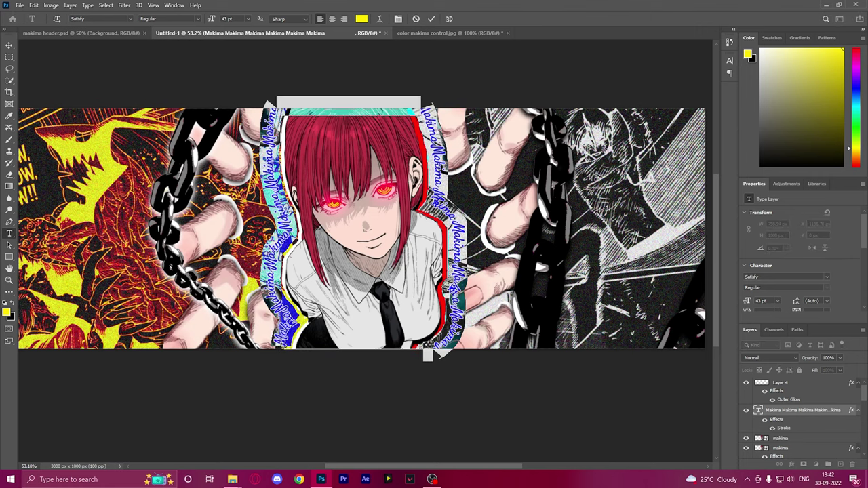
left_click(361, 18)
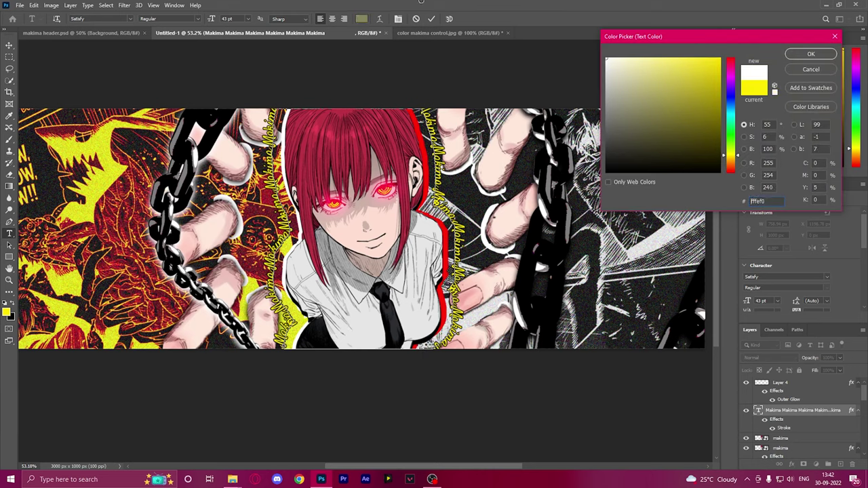
key("Return")
left_click(9, 45)
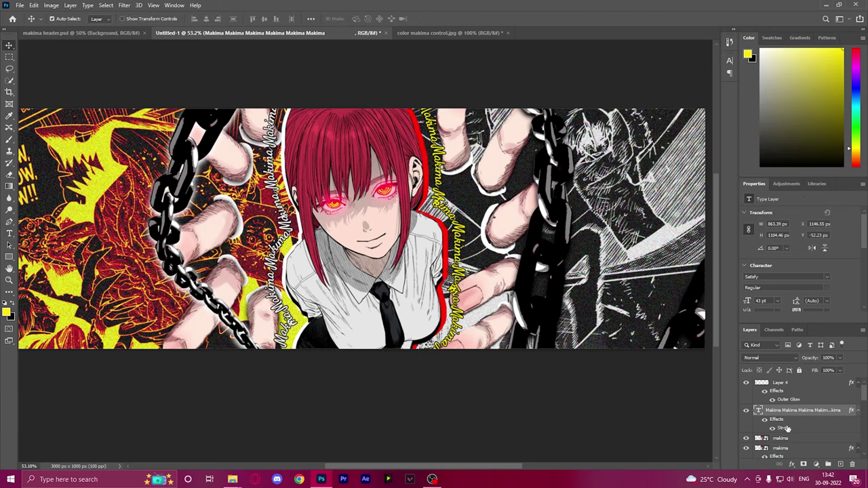
Add a black drop shadow at 100% opacity to the Makima path text and adjust its spread.
left_click(791, 464)
left_click(801, 457)
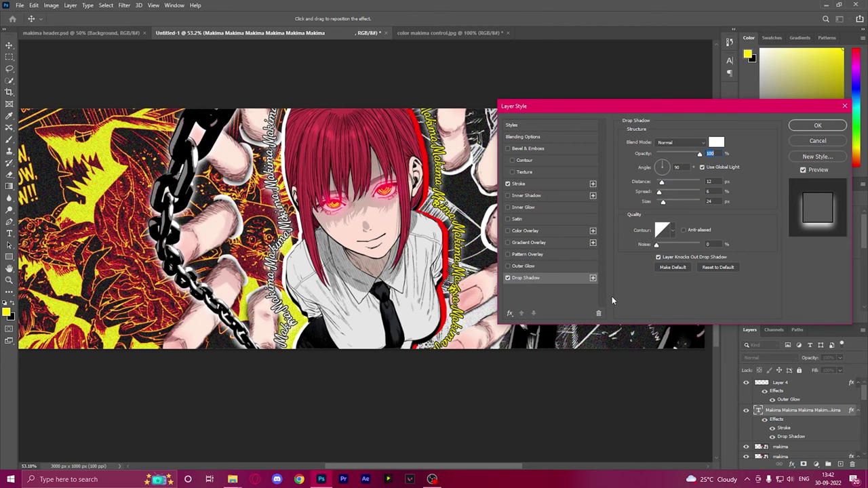
left_click(717, 142)
left_click_drag(630, 156, 517, 194)
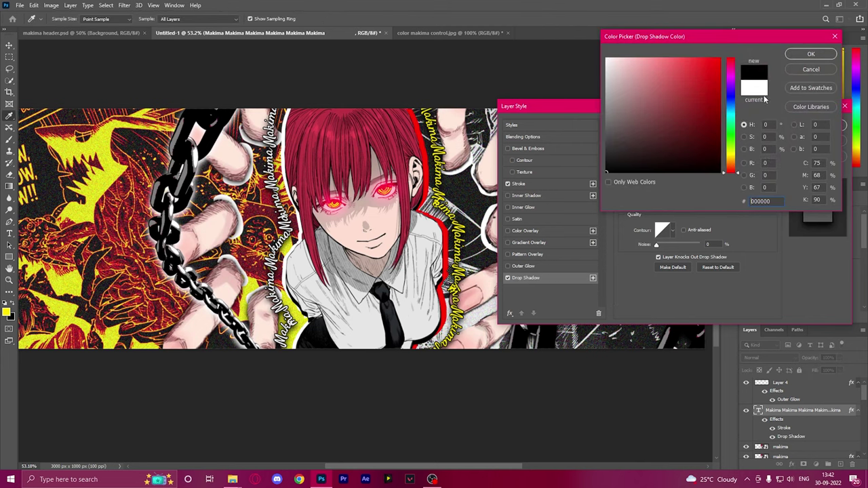
left_click(817, 55)
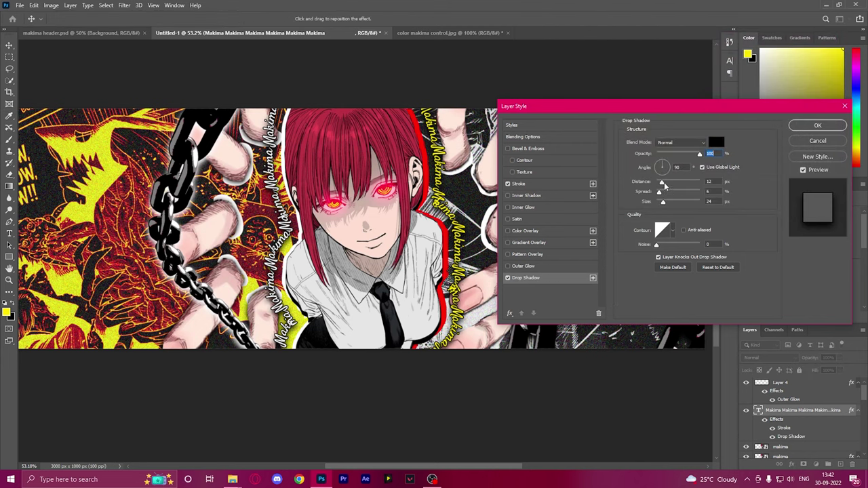
left_click_drag(659, 202, 664, 192)
left_click(811, 128)
scroll(465, 338, "down", 4)
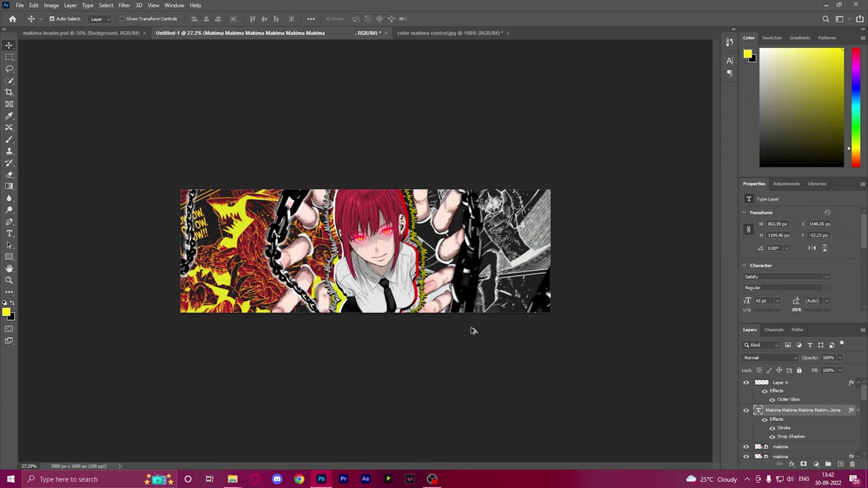
scroll(479, 336, "up", 3)
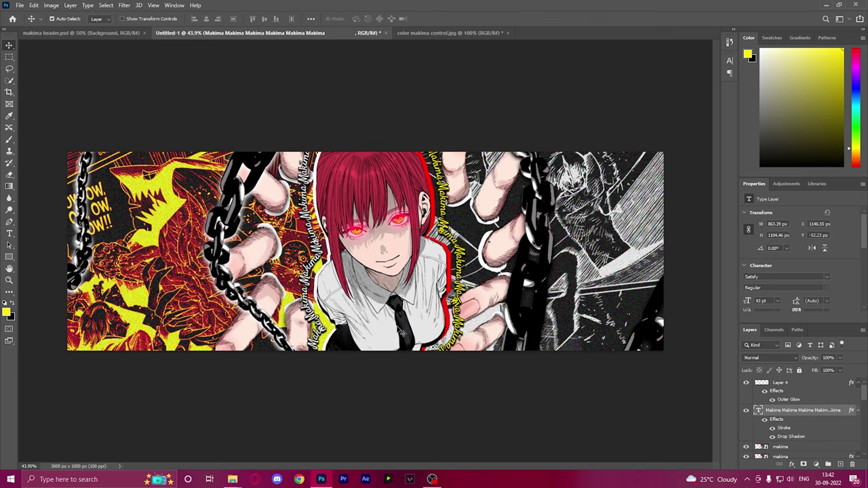
scroll(390, 372, "down", 1)
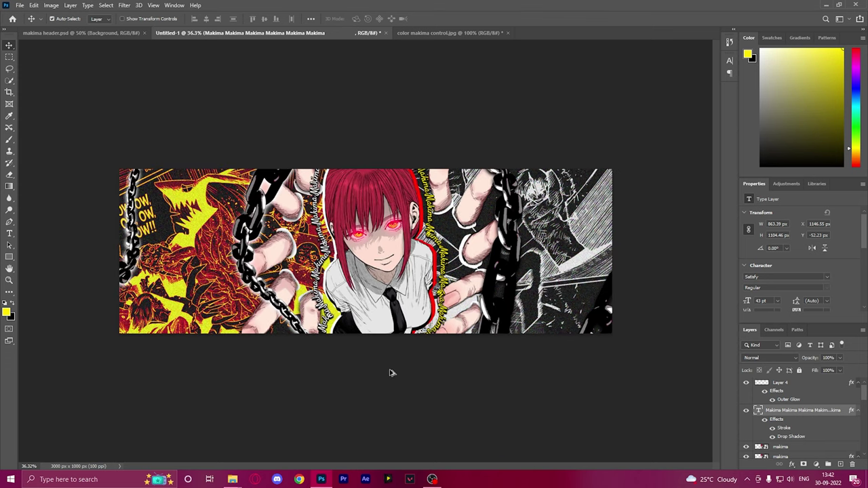
scroll(349, 358, "down", 1)
scroll(349, 358, "up", 1)
Add a text box over the red and yellow manga background reading "haha we are so good together", broken into two lines after "so".
key("t")
left_click_drag(142, 224, 264, 319)
key("BackSpace")
type("babe we are so good together")
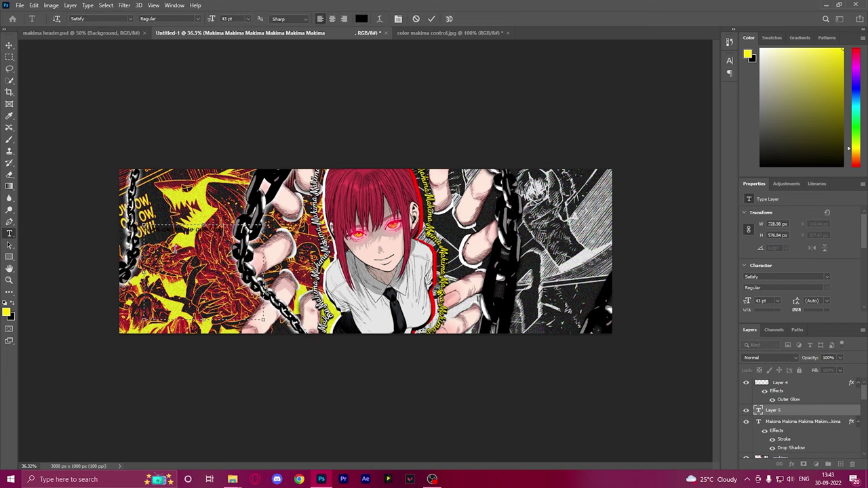
left_click(197, 230)
key("Return")
Color the whole "haha we are so good together" text white and increase its font size.
key("ctrl+a")
left_click(361, 18)
left_click_drag(611, 116, 556, 54)
key("Return")
left_click_drag(211, 19, 223, 19)
key("ctrl+Return")
Move the white caption to the lower part of the red manga area, scale it to 75.89 pt and rotate it -11°.
key("v")
left_click_drag(183, 253, 196, 307)
key("ctrl+t")
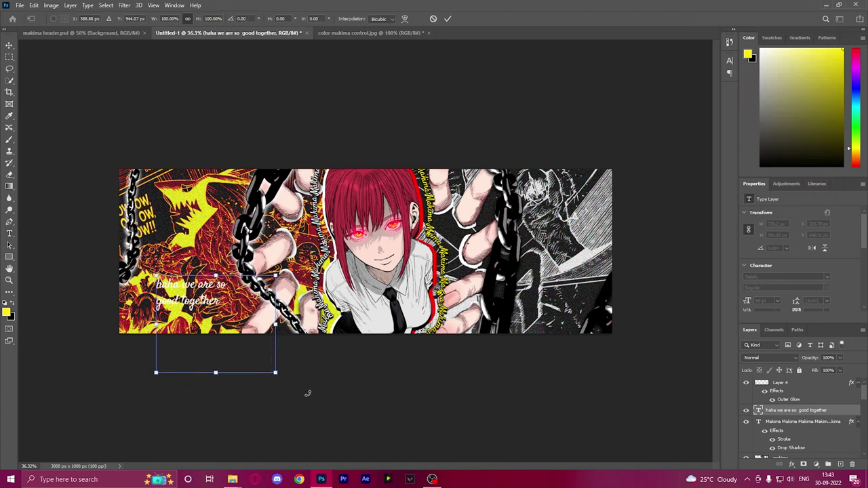
left_click_drag(308, 393, 324, 413)
left_click_drag(223, 367, 230, 392)
left_click_drag(208, 331, 218, 331)
key("Return")
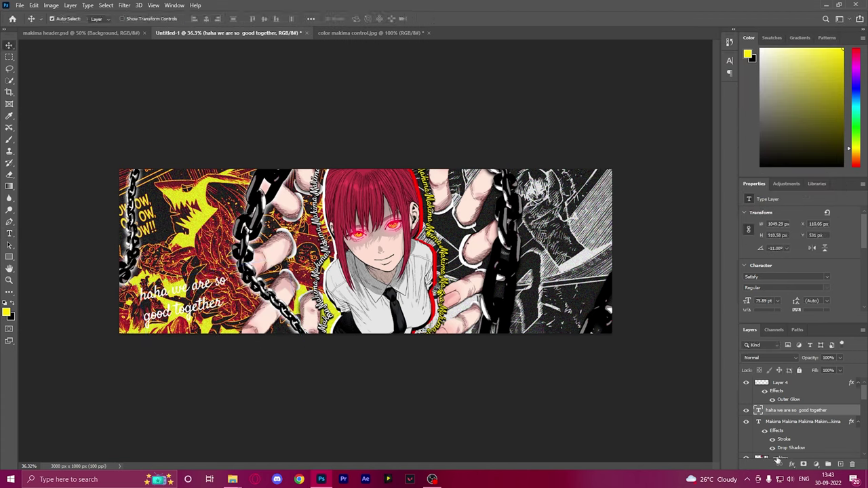
Add a black stroke to the white "haha we are so good together" caption.
left_click(792, 465)
left_click(797, 394)
left_click(795, 128)
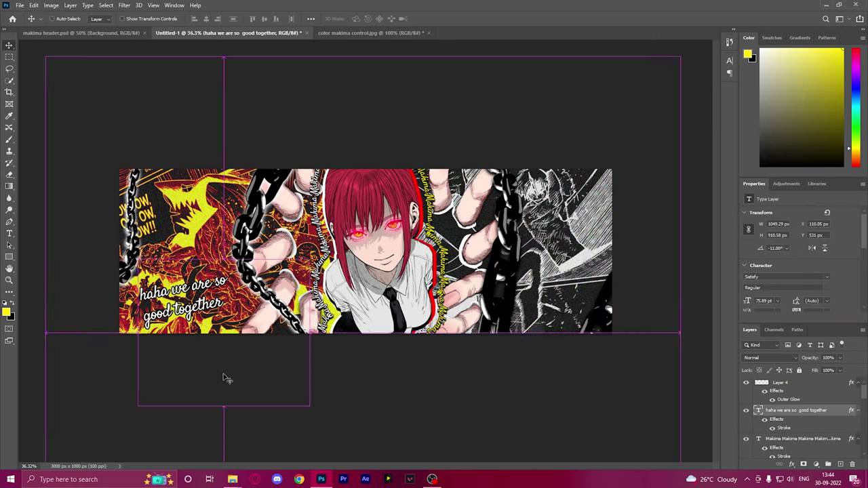
Duplicate the caption onto the upper gray manga area right of the chains, scaled to 68.29 pt and rotated -18.93°.
key("ctrl+c")
key("ctrl+v")
key("ctrl+t")
left_click_drag(416, 256, 620, 274)
left_click_drag(700, 377, 688, 348)
left_click_drag(605, 284, 614, 222)
key("Return")
Color the duplicated caption yellow, sampled from the yellow Makima text beside the character.
left_click(814, 307)
left_click(430, 228)
left_click(811, 54)
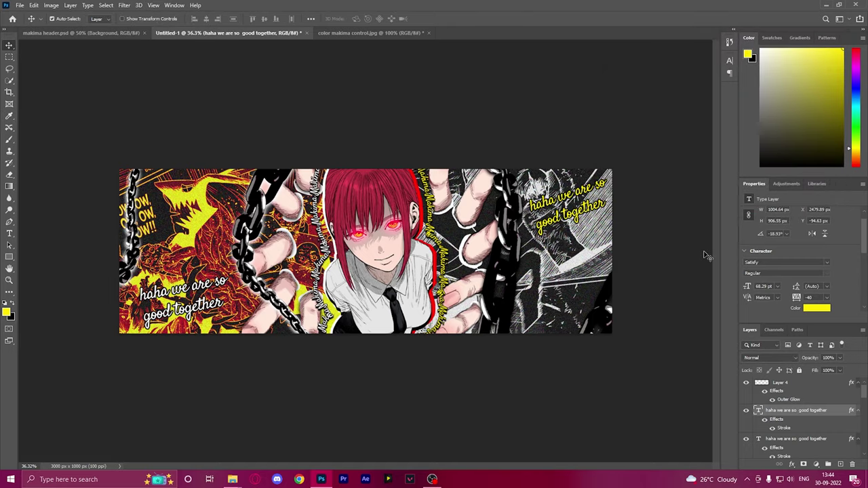